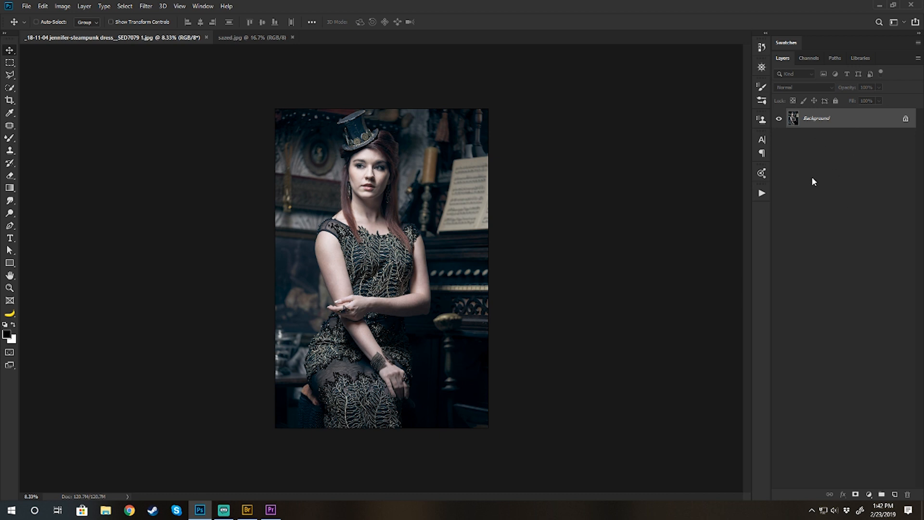
# Convert the locked background photo into a regular editable layer, keeping the default name, Normal mode and 100% opacity
pyautogui.doubleClick(858, 122)
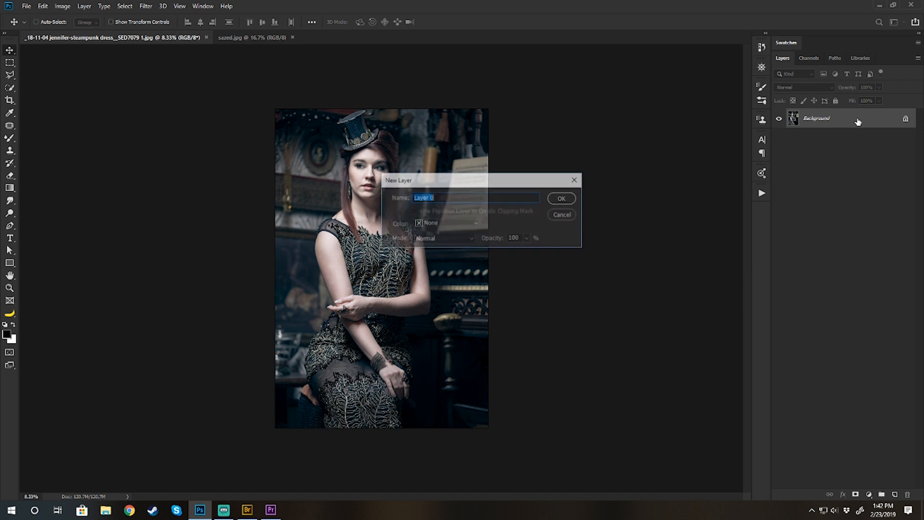
pyautogui.click(563, 199)
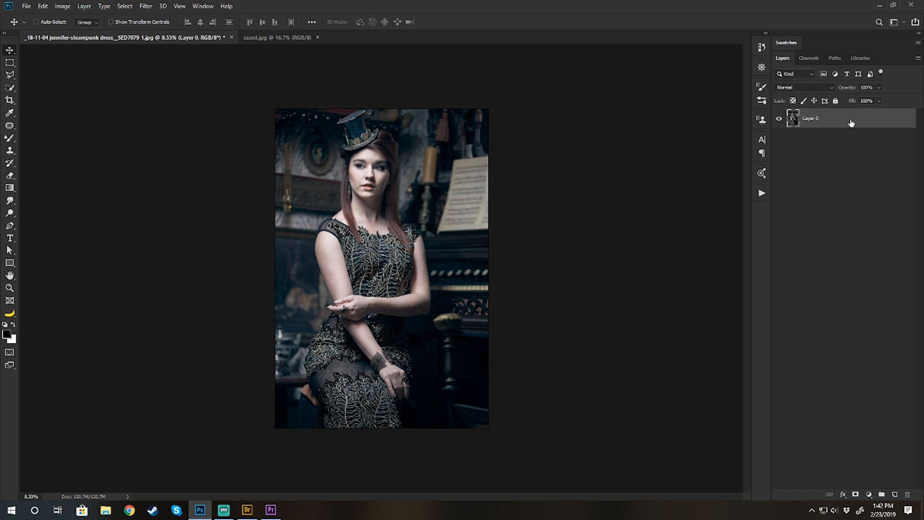
pyautogui.moveTo(424, 224); pyautogui.dragTo(392, 196)
# Try extending the canvas by a relative 2 inches in width and height, and undo the extension
pyautogui.click(64, 6)
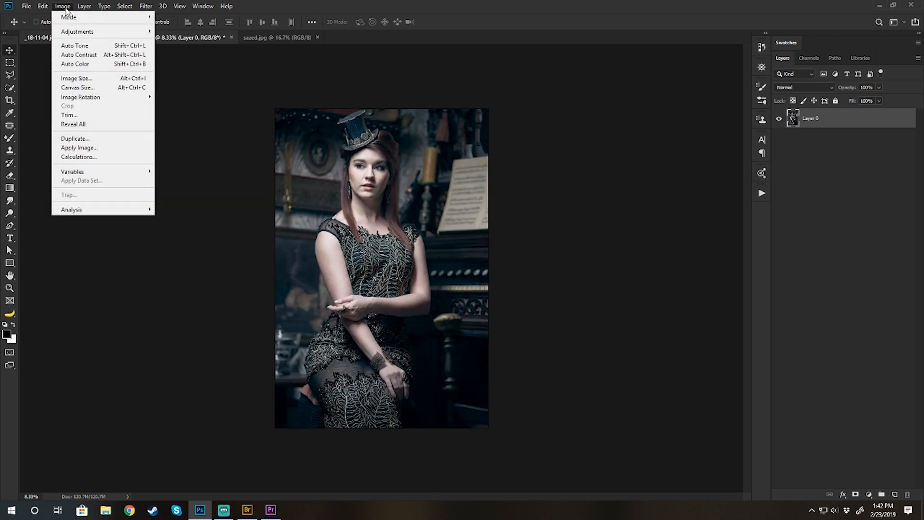
pyautogui.click(77, 89)
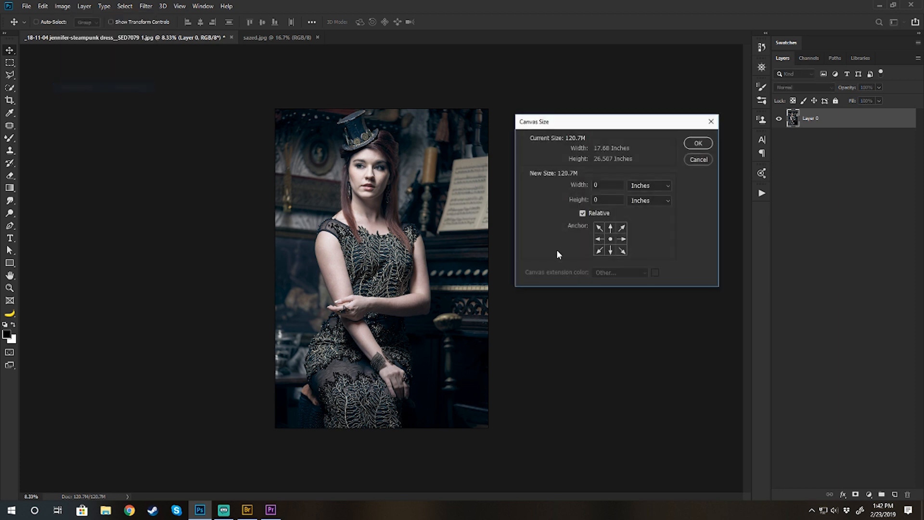
pyautogui.doubleClick(613, 186)
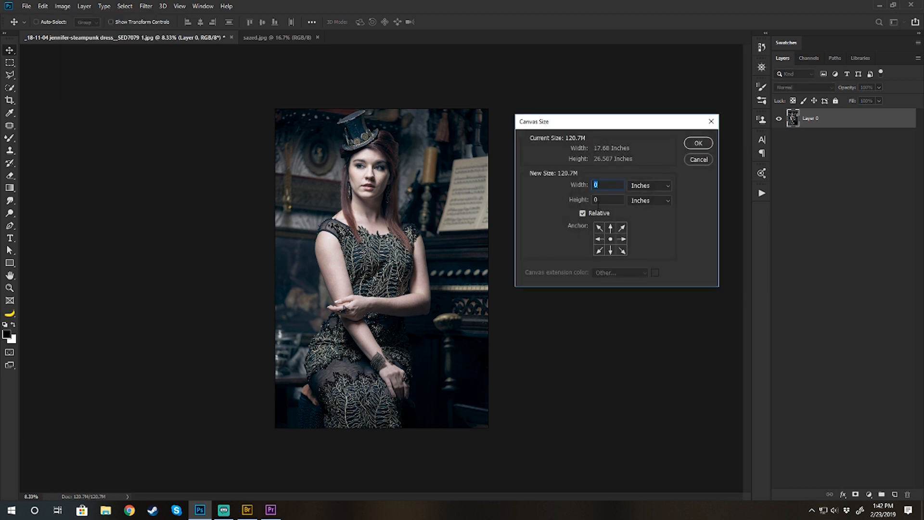
pyautogui.write('2')
pyautogui.press('Tab')
pyautogui.write('2')
pyautogui.click(696, 143)
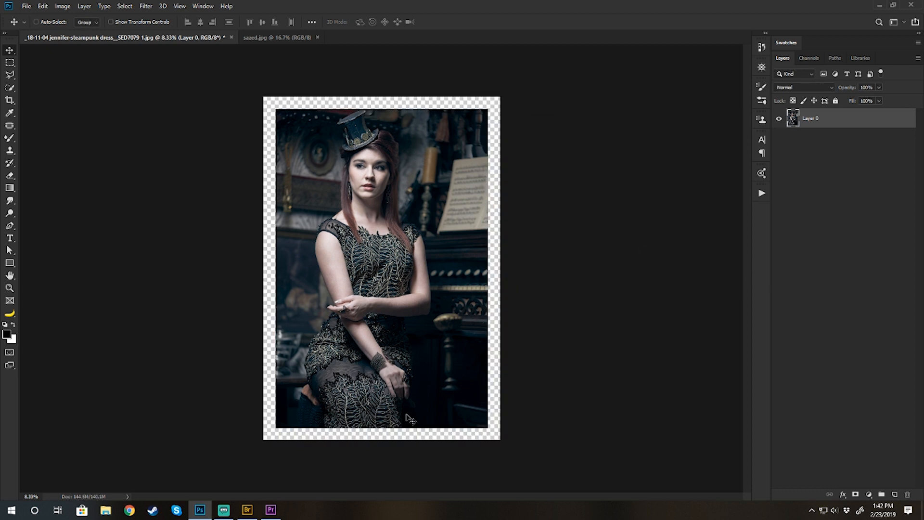
pyautogui.hotkey('ctrl', 'z')
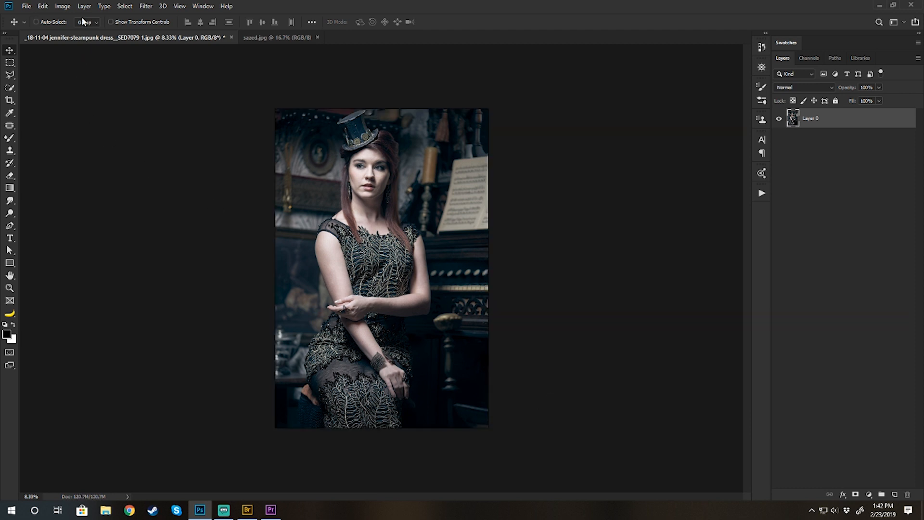
# Extend the canvas by a relative 4 inches in both width and height, keeping the photo centred
pyautogui.click(63, 6)
pyautogui.click(86, 88)
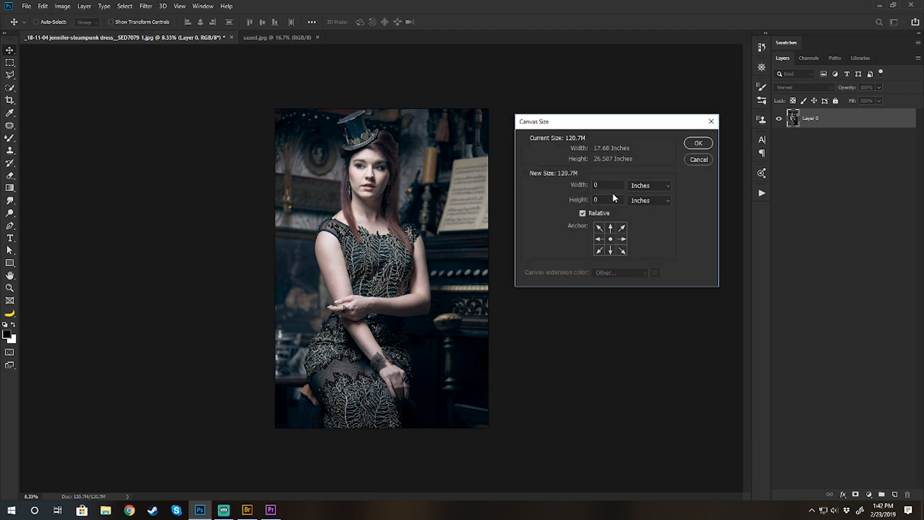
pyautogui.write('4')
pyautogui.press('Tab')
pyautogui.write('4')
pyautogui.click(699, 143)
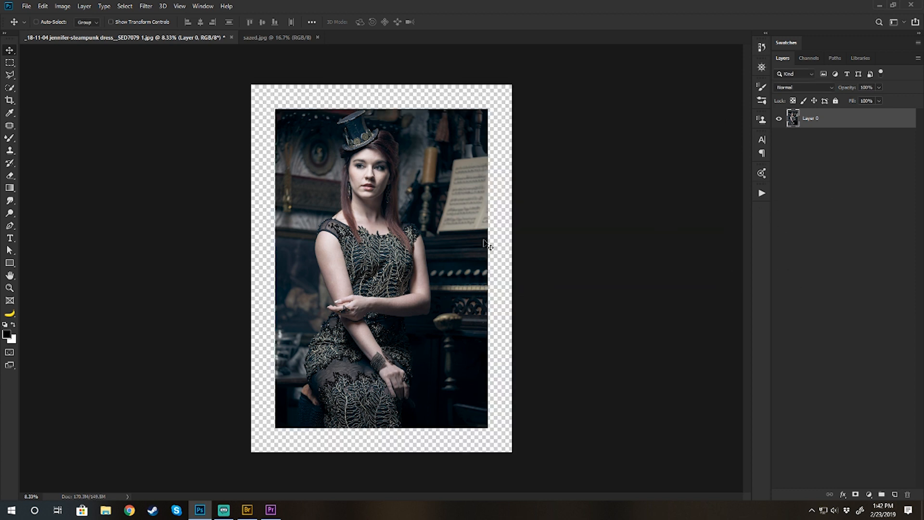
pyautogui.moveTo(487, 245); pyautogui.dragTo(468, 259)
pyautogui.hotkey('ctrl', 'z')
# Add a black (000000) solid color fill layer and place it beneath the photo layer
pyautogui.click(869, 494)
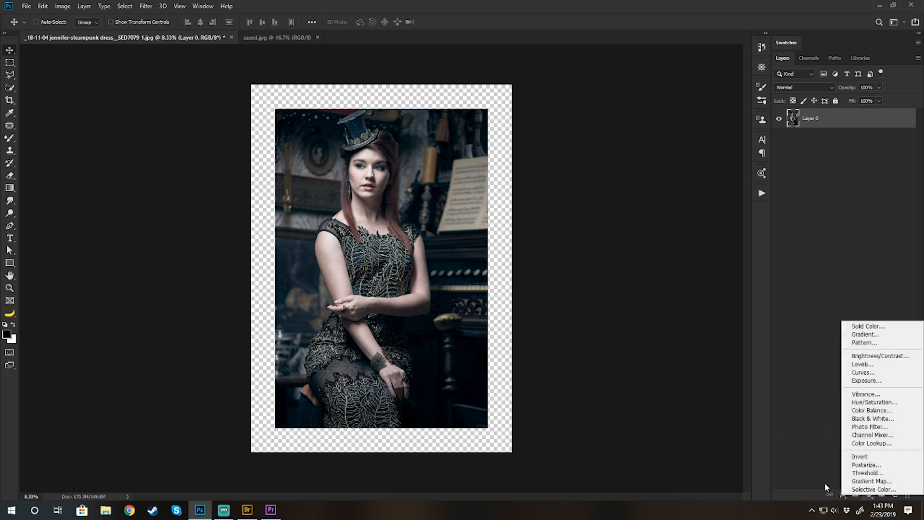
pyautogui.click(856, 327)
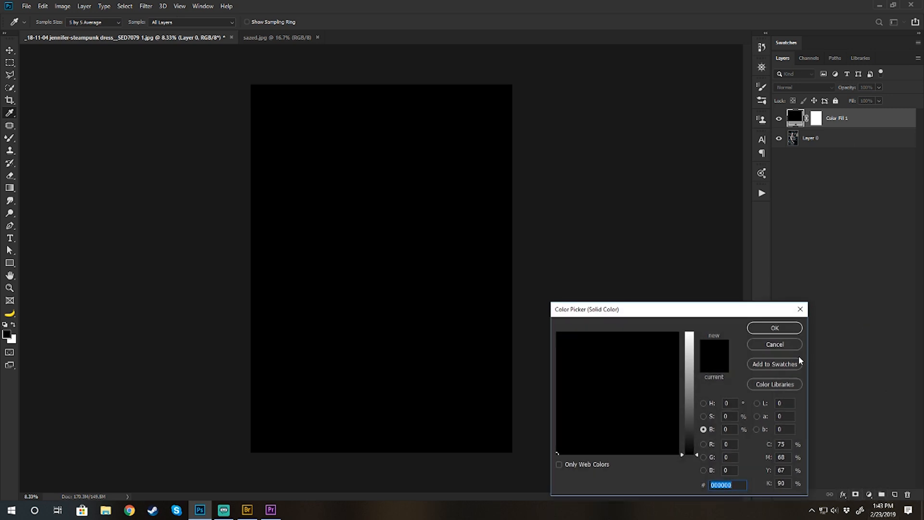
pyautogui.click(796, 331)
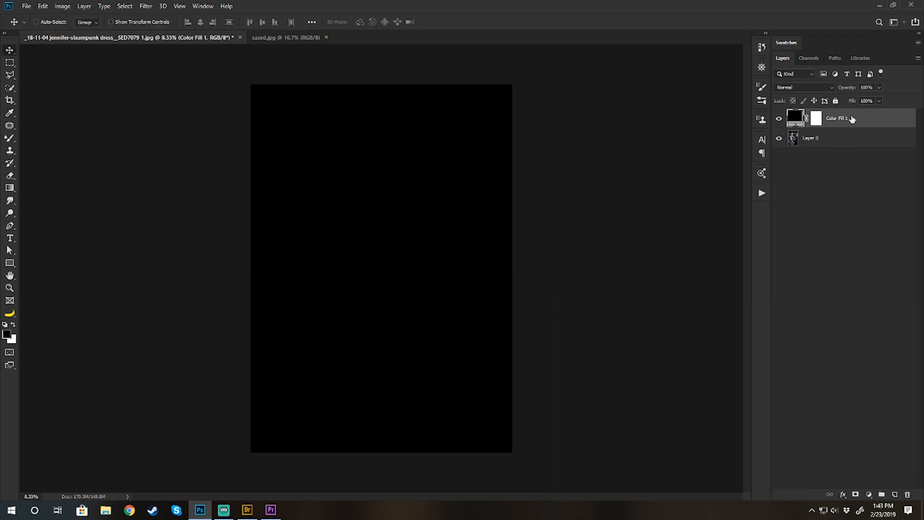
pyautogui.moveTo(852, 119); pyautogui.dragTo(859, 147)
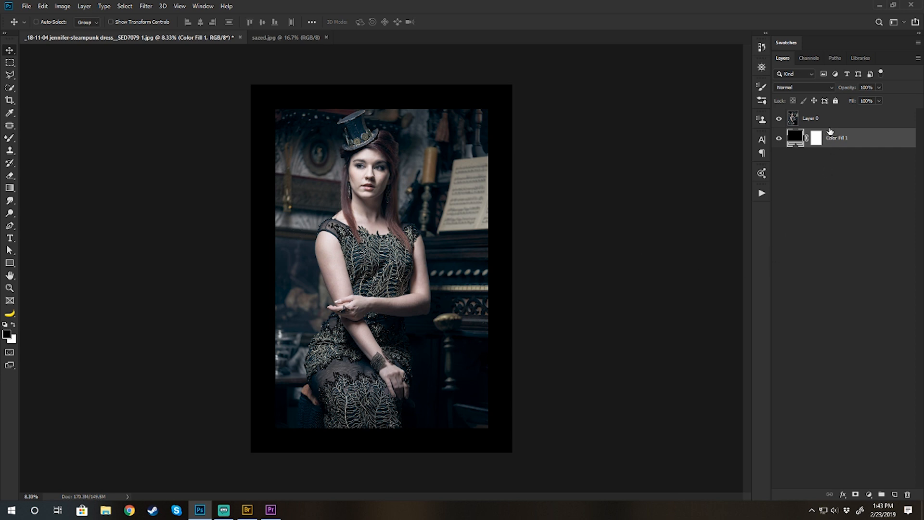
# Recolour the fill layer to the dark blue-grey 232a2f by sampling the photo's background near the woman's head
pyautogui.doubleClick(797, 140)
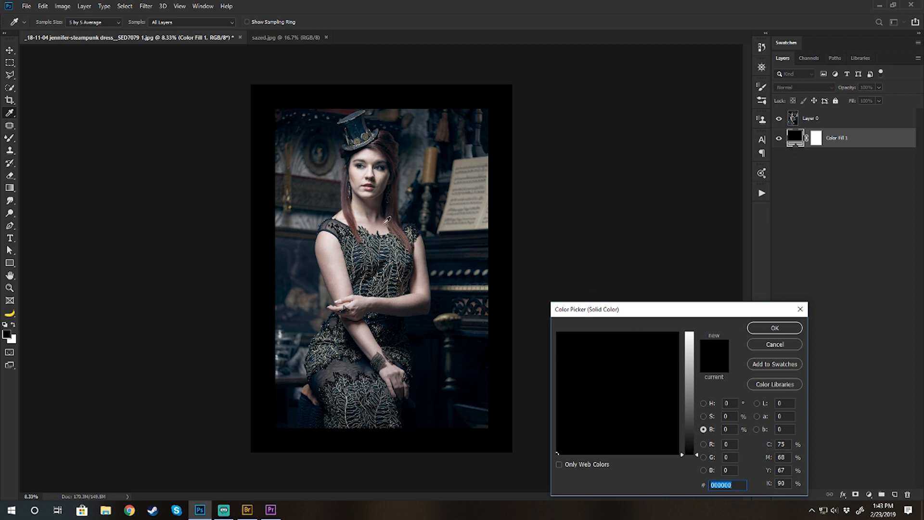
pyautogui.click(413, 136)
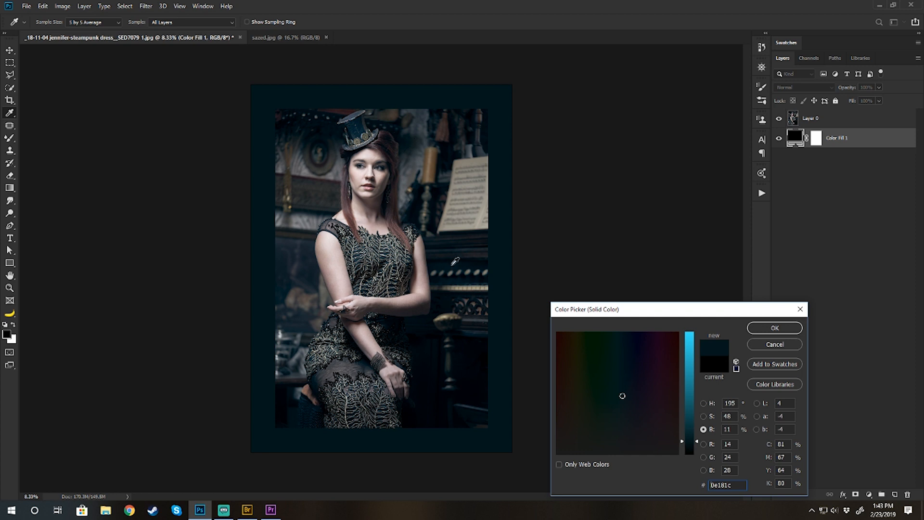
pyautogui.click(455, 262)
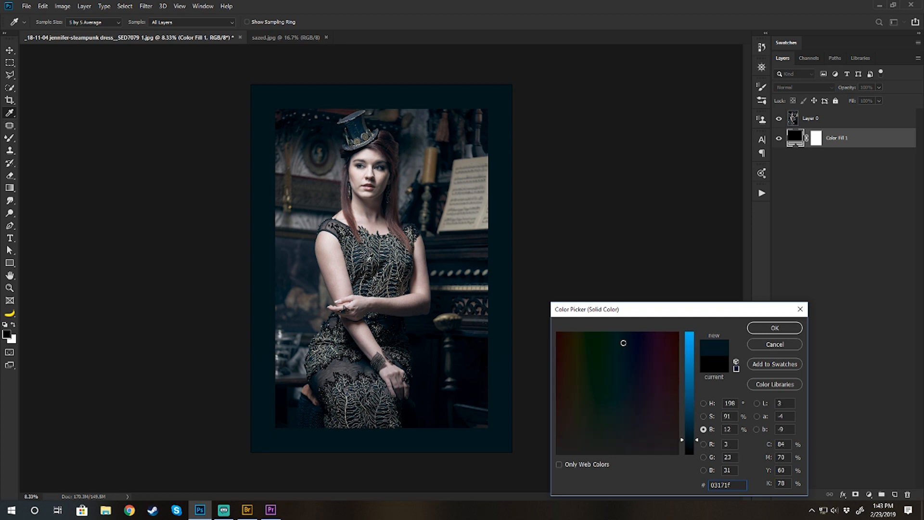
pyautogui.click(337, 251)
pyautogui.click(411, 157)
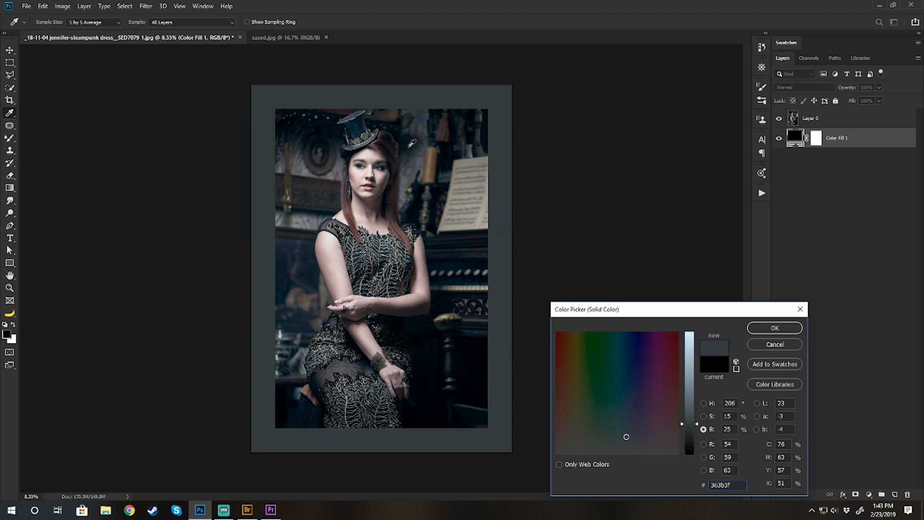
pyautogui.click(412, 144)
pyautogui.click(412, 151)
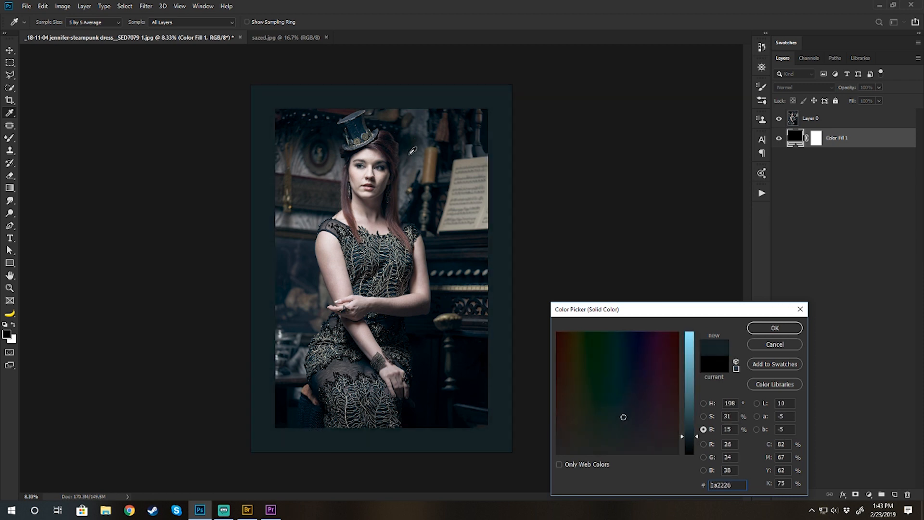
pyautogui.click(413, 152)
pyautogui.click(414, 154)
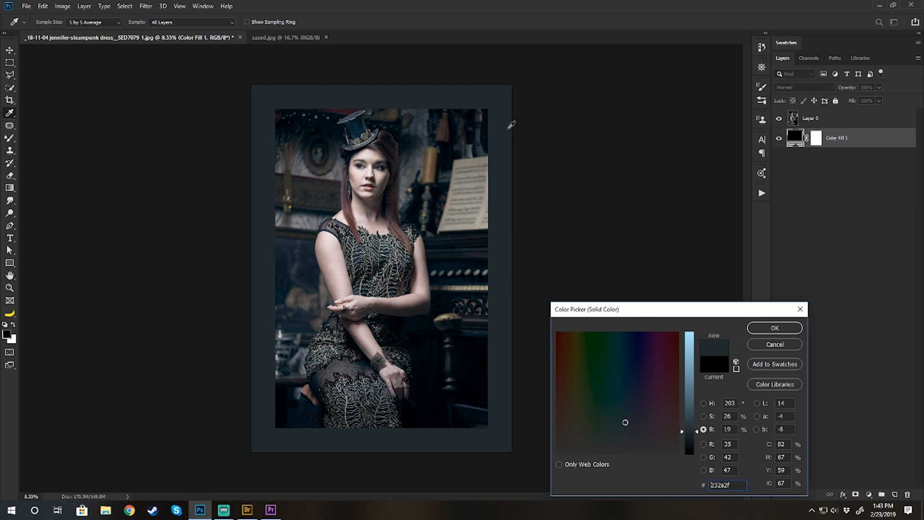
pyautogui.click(785, 328)
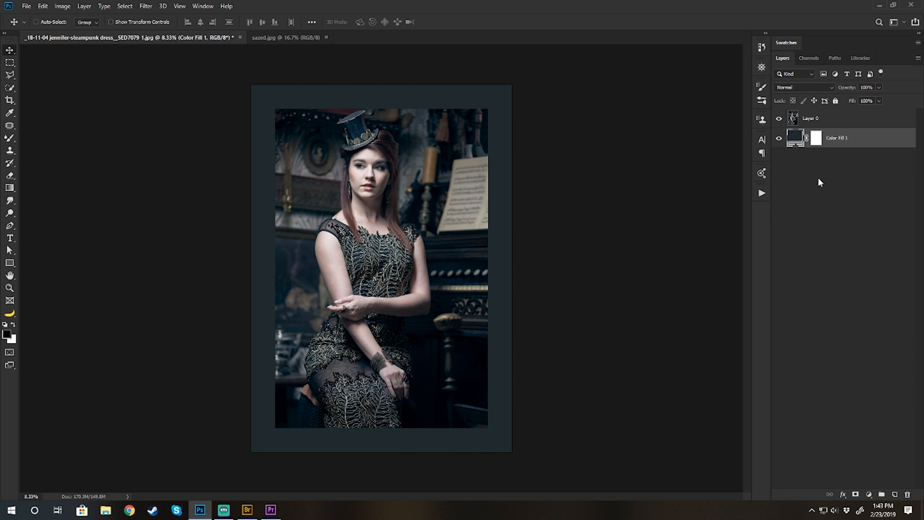
# Add a 6 px outside stroke to the photo layer in the pale skin tone e2d9d9 sampled from the woman's arm
pyautogui.click(855, 123)
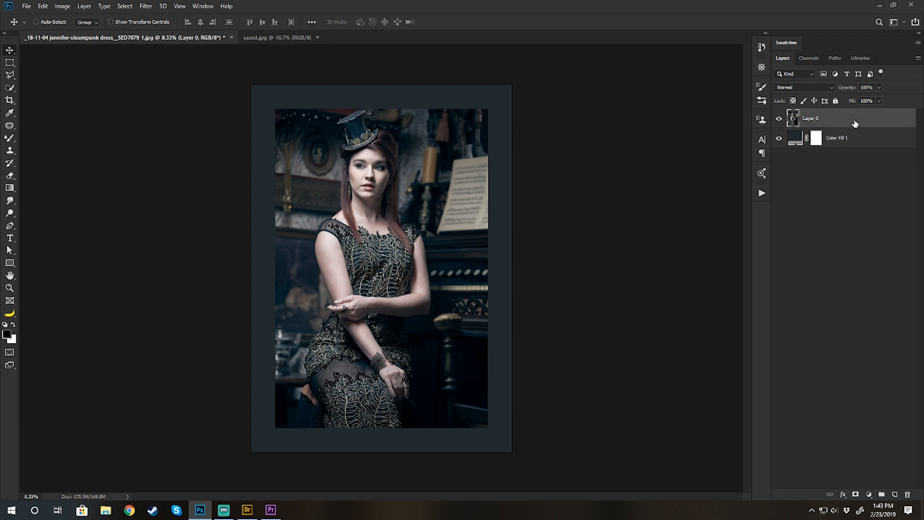
pyautogui.click(843, 495)
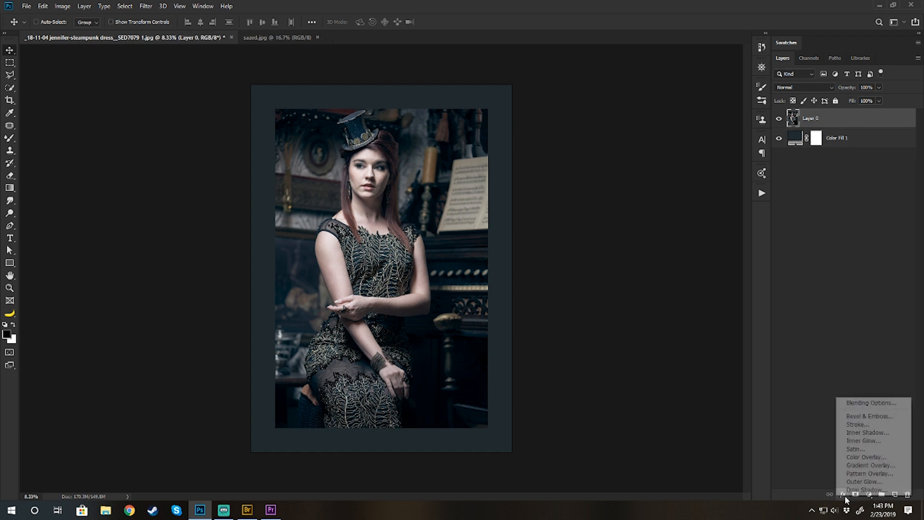
pyautogui.click(852, 424)
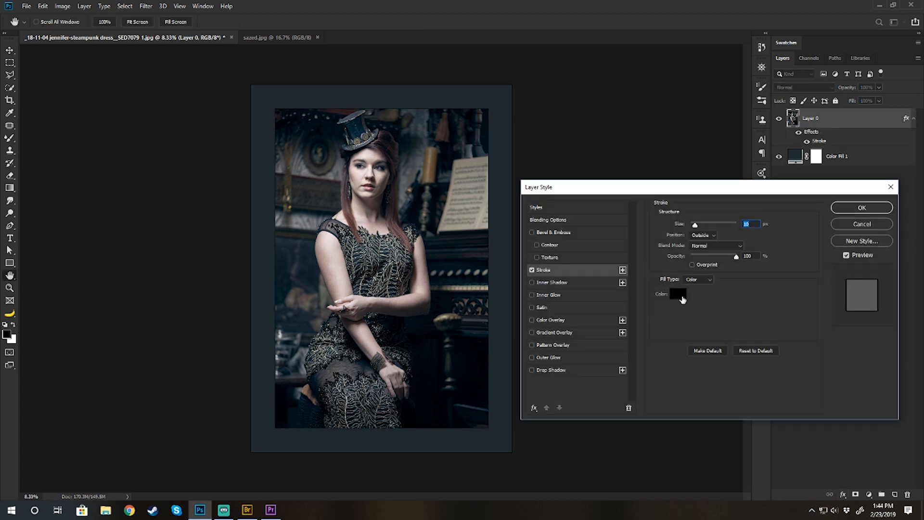
pyautogui.click(679, 294)
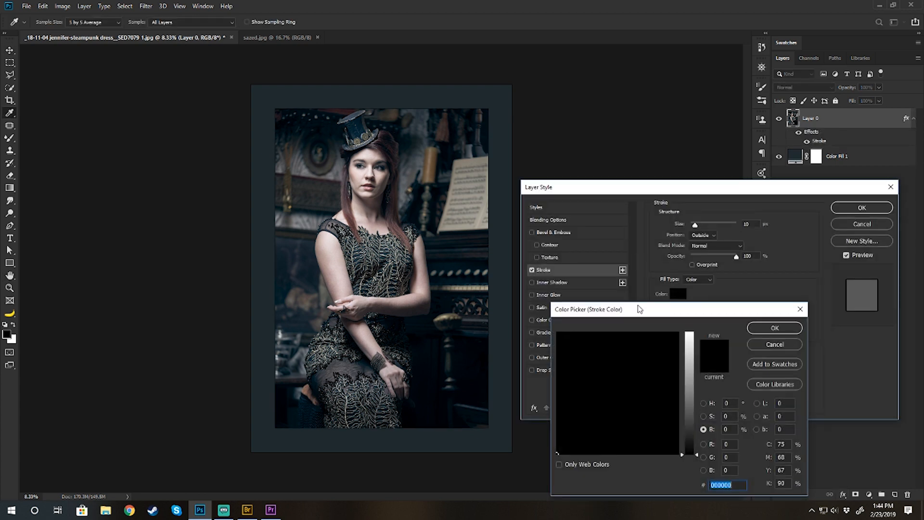
pyautogui.click(328, 239)
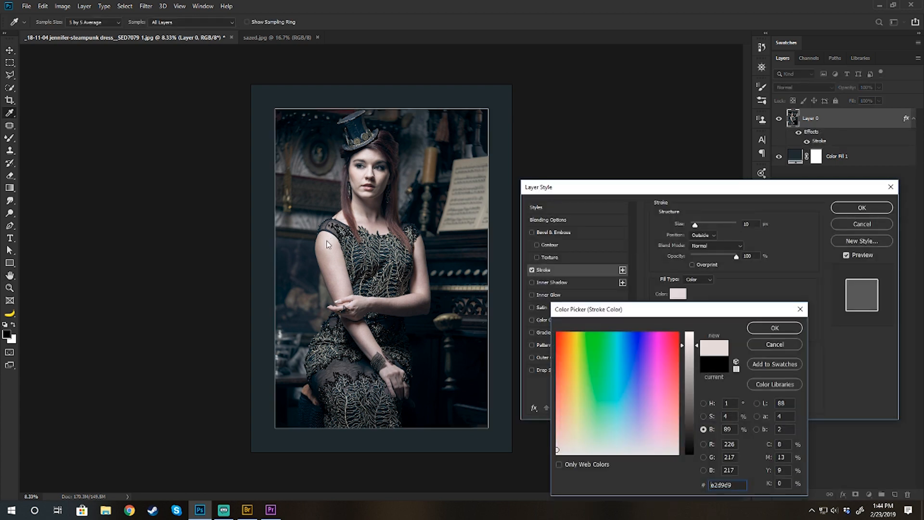
pyautogui.click(775, 327)
pyautogui.moveTo(699, 224)
pyautogui.mouseDown()
pyautogui.moveTo(710, 225)
pyautogui.moveTo(694, 236)
pyautogui.mouseUp()
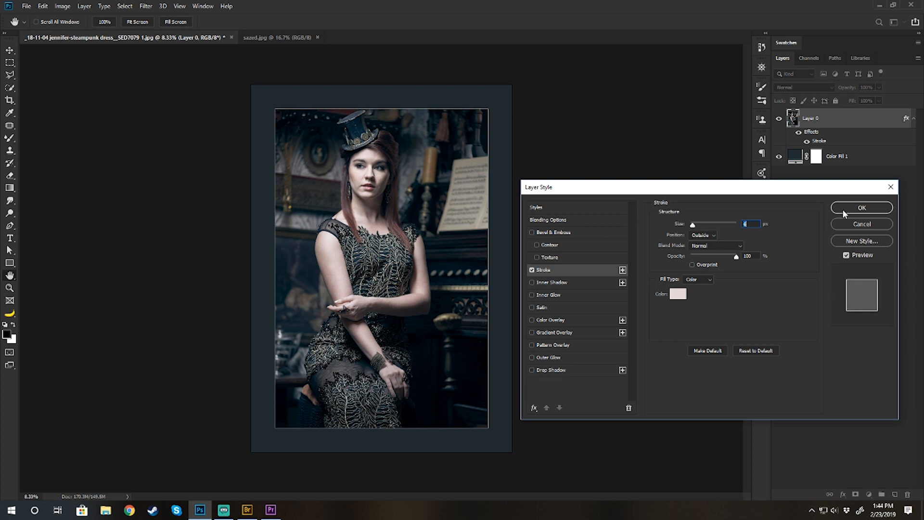
pyautogui.click(874, 208)
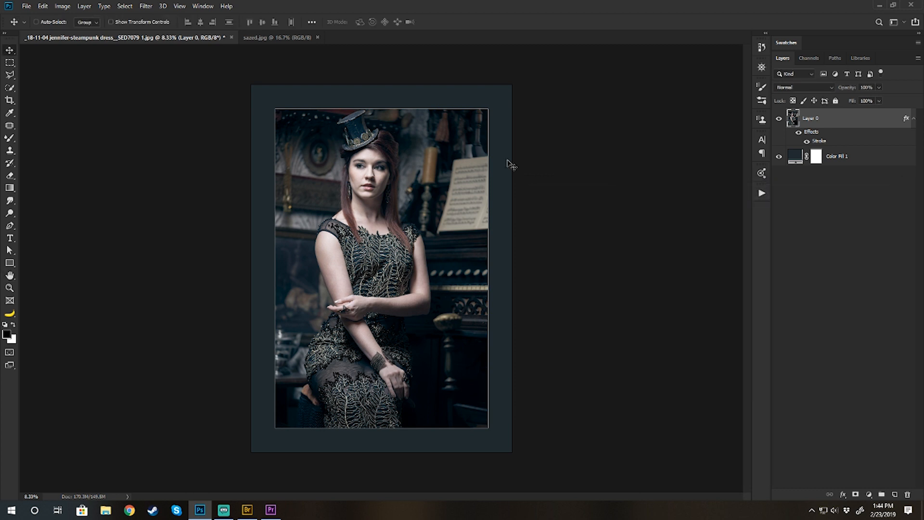
# Change the photo layer's stroke to a muted beige-grey sampled from the sheet music, keeping the opacity at 100%
pyautogui.doubleClick(845, 145)
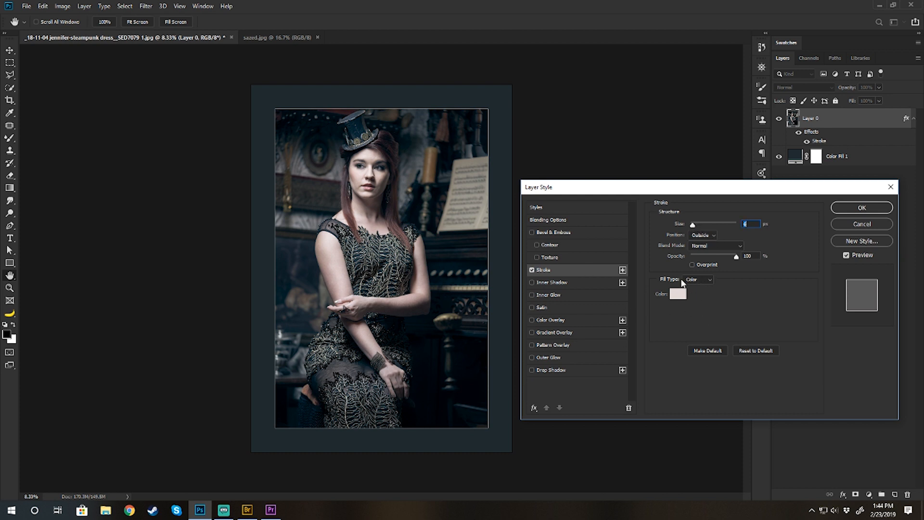
pyautogui.moveTo(736, 259)
pyautogui.mouseDown()
pyautogui.moveTo(720, 261)
pyautogui.moveTo(790, 253)
pyautogui.moveTo(735, 248)
pyautogui.mouseUp()
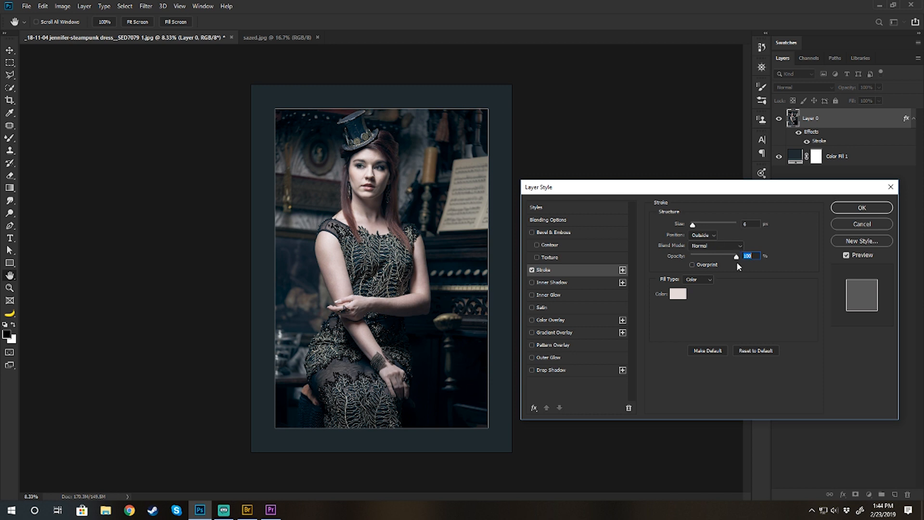
pyautogui.click(677, 294)
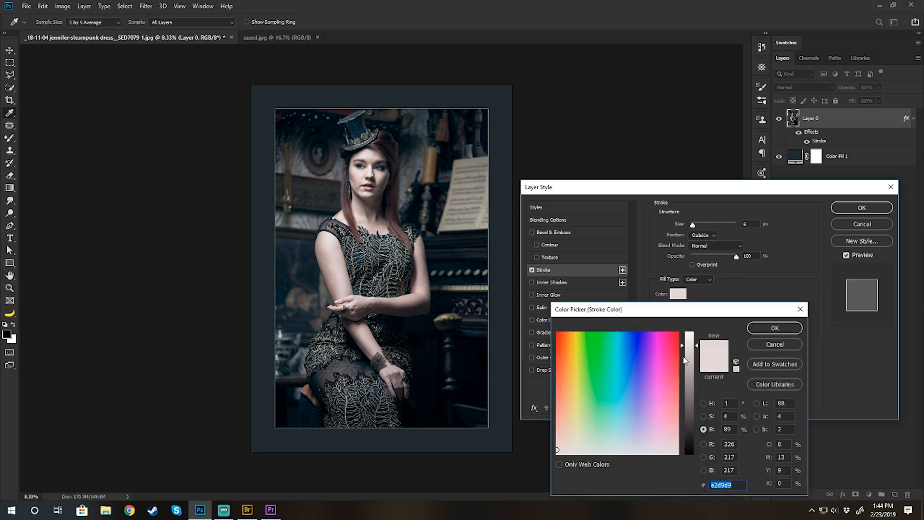
pyautogui.moveTo(690, 358); pyautogui.dragTo(691, 377)
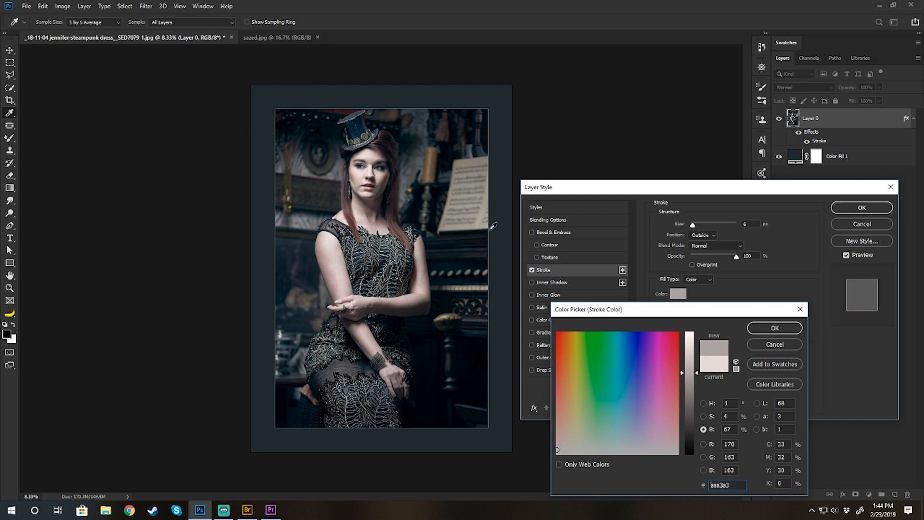
pyautogui.click(480, 216)
pyautogui.click(775, 327)
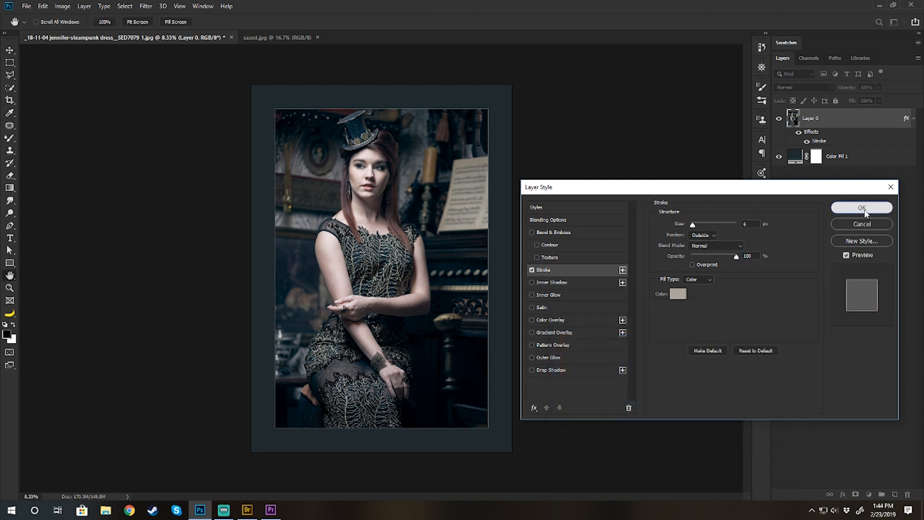
pyautogui.click(862, 207)
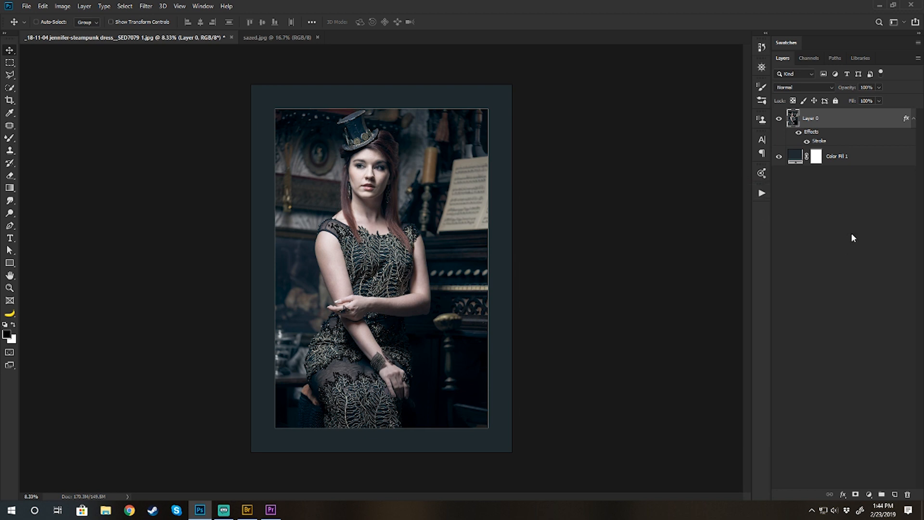
# Revert the portrait document to its last saved version
pyautogui.click(26, 6)
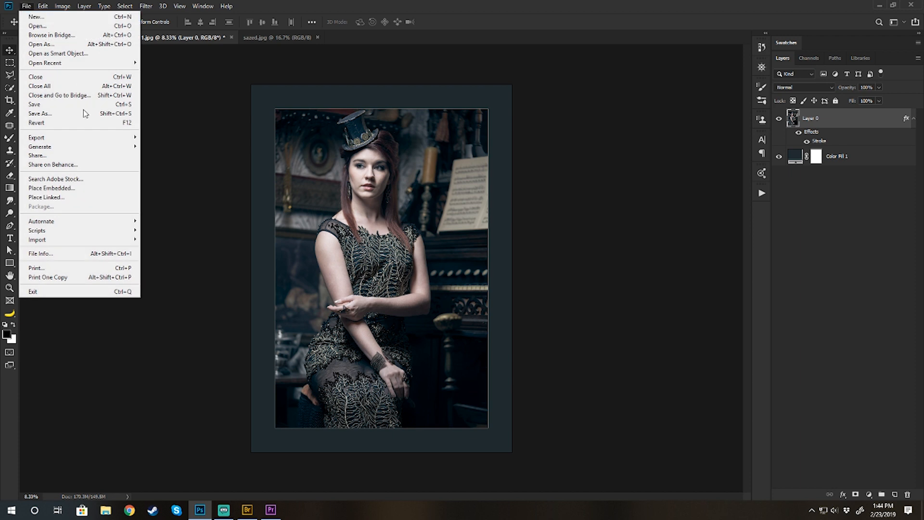
pyautogui.click(66, 122)
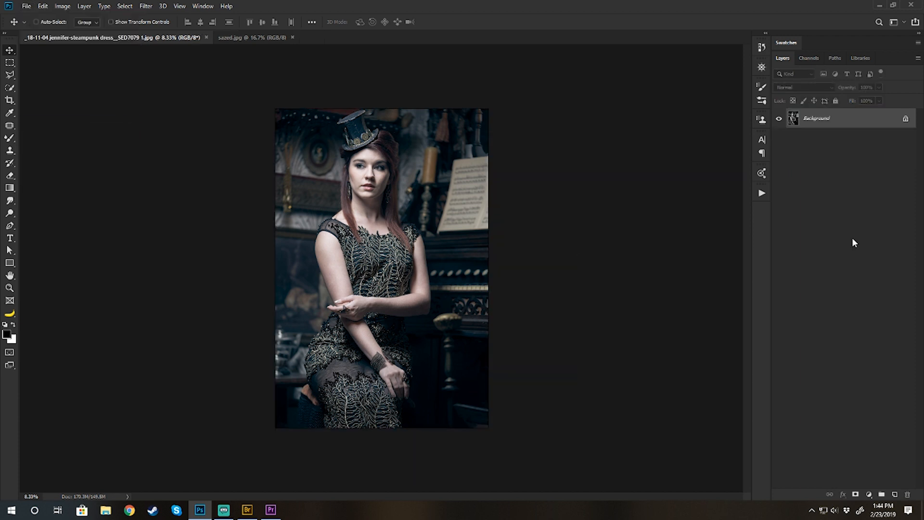
# Convert the locked background photo to a regular layer and extend the canvas by 3 inches in both width and height
pyautogui.doubleClick(851, 120)
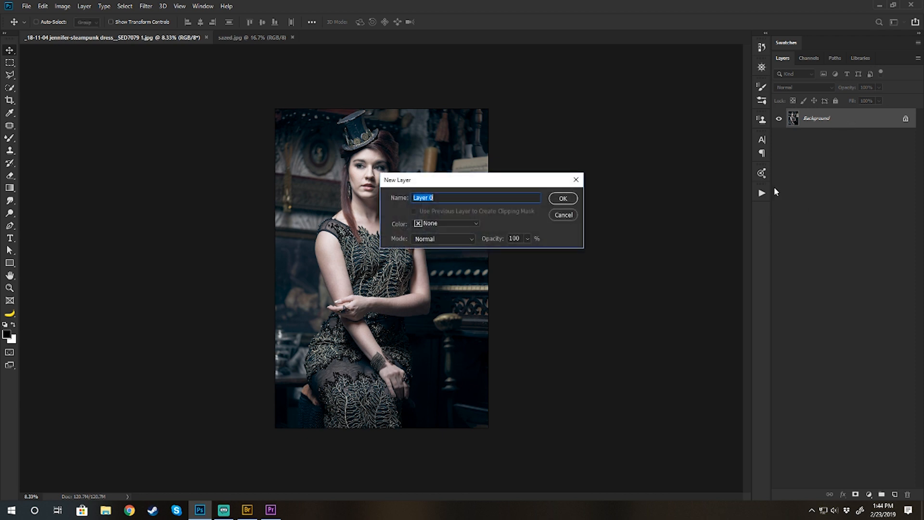
pyautogui.click(564, 198)
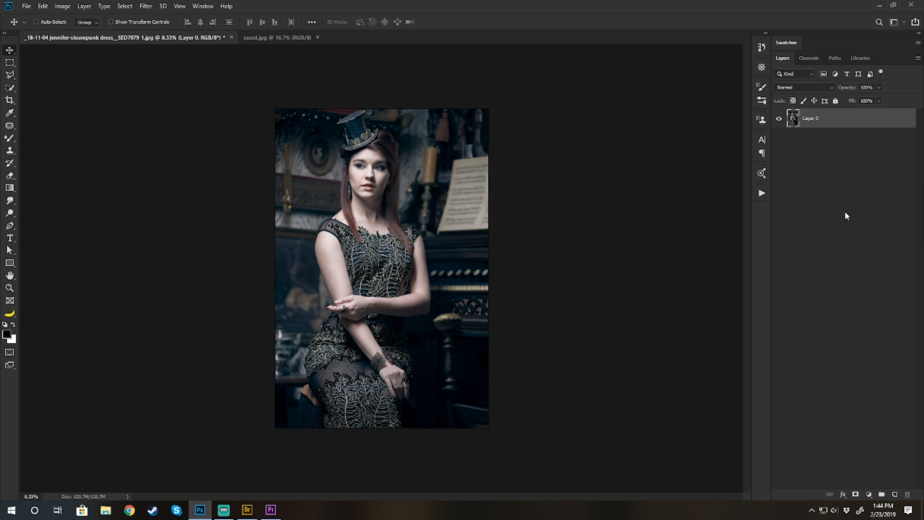
pyautogui.click(65, 7)
pyautogui.click(77, 87)
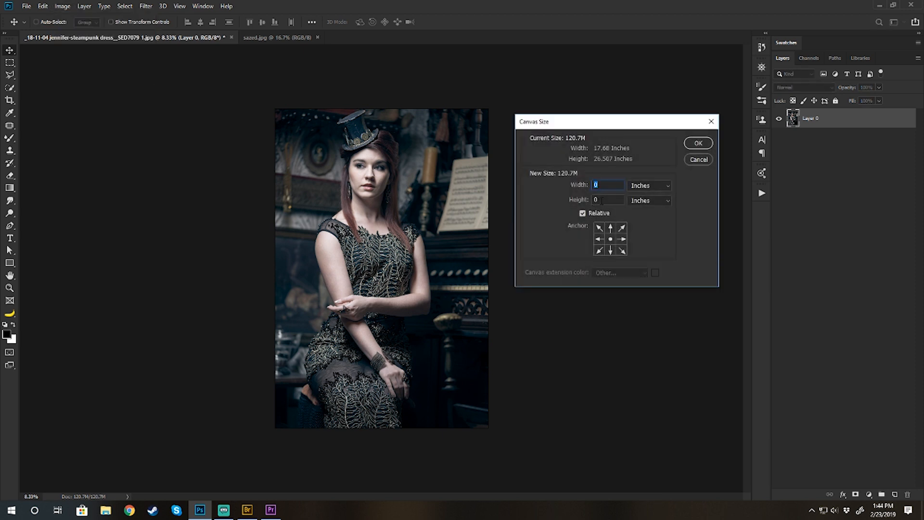
pyautogui.press('Tab')
pyautogui.write('3')
pyautogui.click(710, 144)
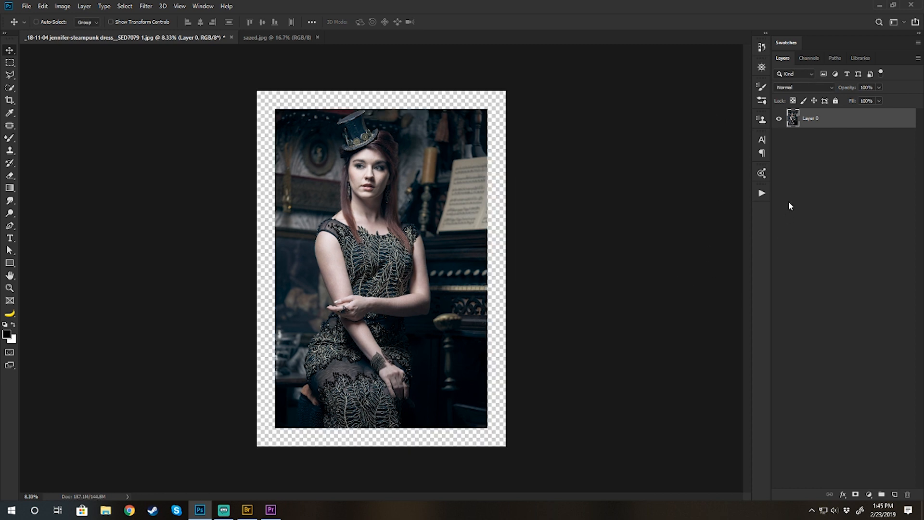
# Add a solid black (000000) colour fill layer and place it beneath the photo layer
pyautogui.click(869, 494)
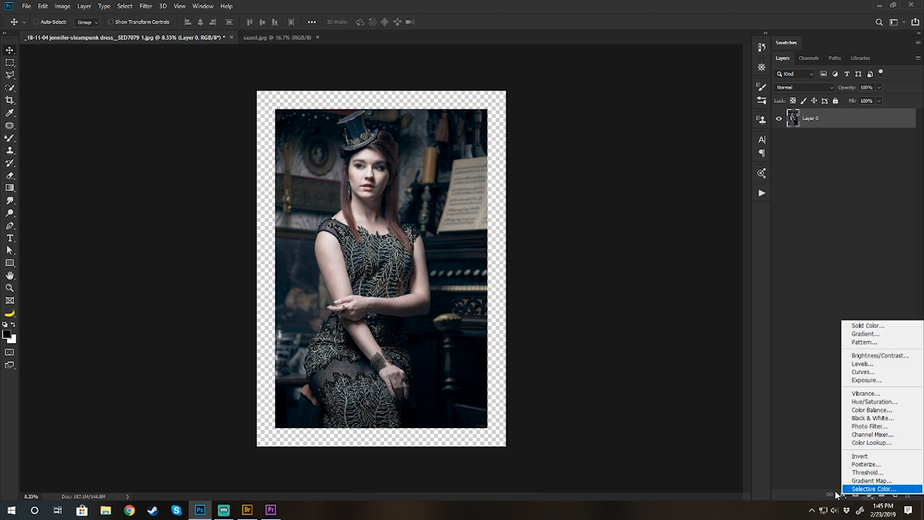
pyautogui.click(869, 495)
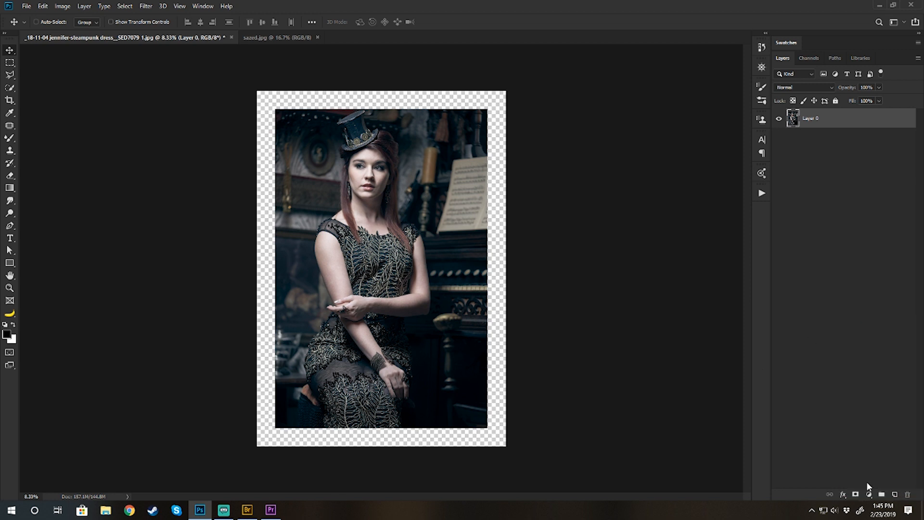
pyautogui.click(91, 7)
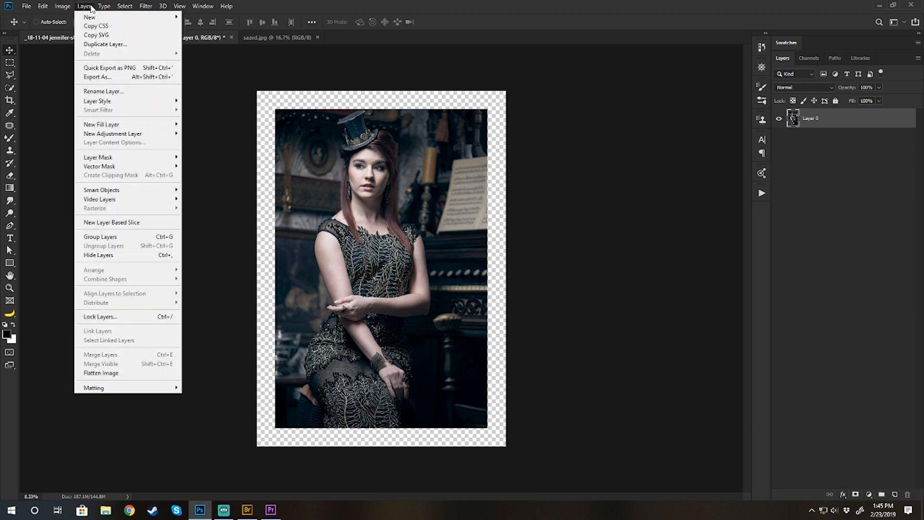
pyautogui.click(869, 494)
pyautogui.click(860, 328)
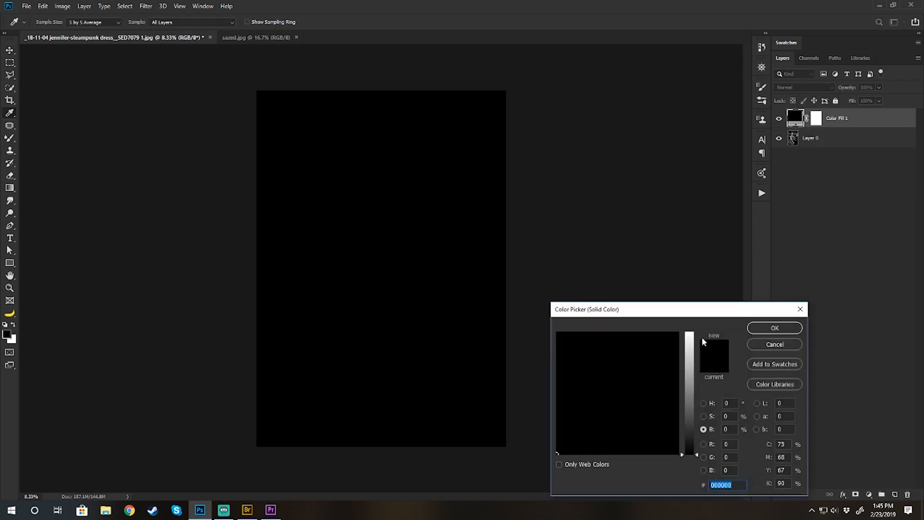
pyautogui.click(775, 327)
pyautogui.press('v')
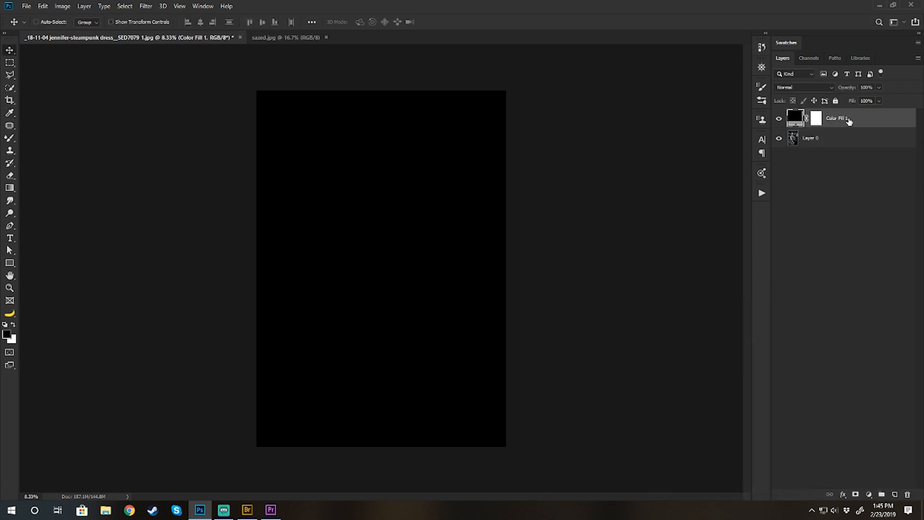
pyautogui.moveTo(847, 121); pyautogui.dragTo(852, 145)
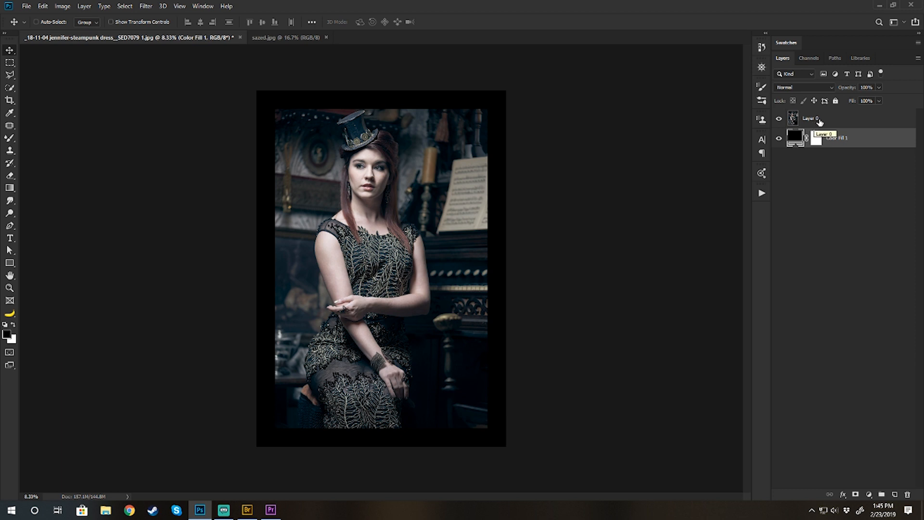
# Recolour the fill layer to the dark blue 16202a by sampling the photo's background beside the woman's shoulder
pyautogui.click(861, 122)
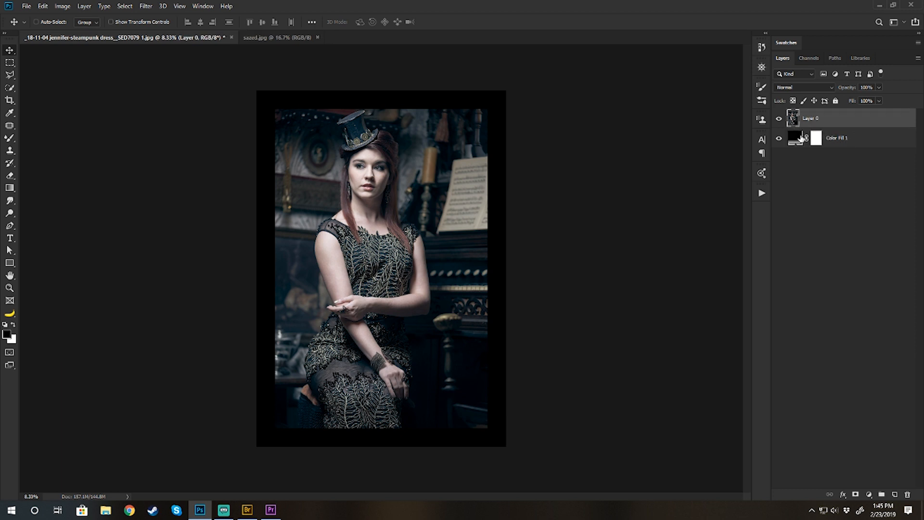
pyautogui.doubleClick(801, 139)
pyautogui.click(306, 243)
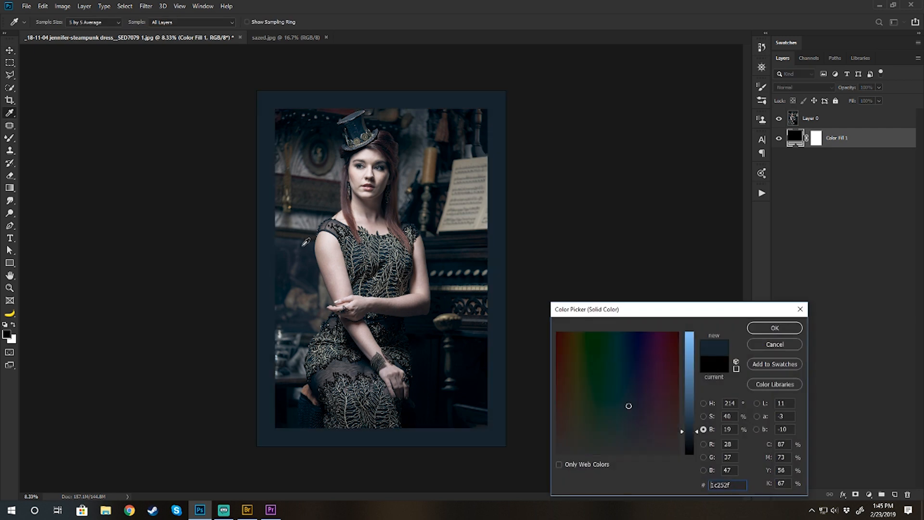
pyautogui.click(308, 254)
pyautogui.click(789, 331)
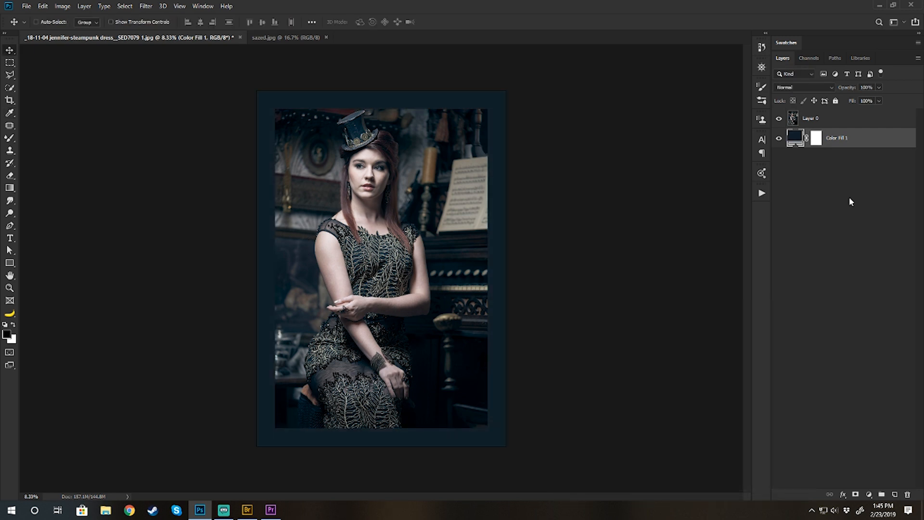
# Add a 6 px outside stroke in beige-grey to the photo layer, with Normal blending and 100% opacity
pyautogui.click(852, 118)
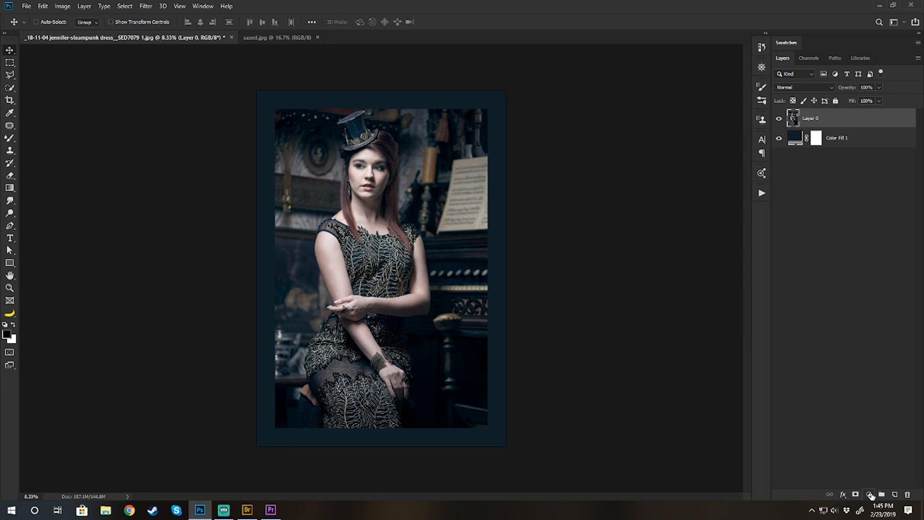
pyautogui.click(869, 494)
pyautogui.click(843, 494)
pyautogui.click(843, 495)
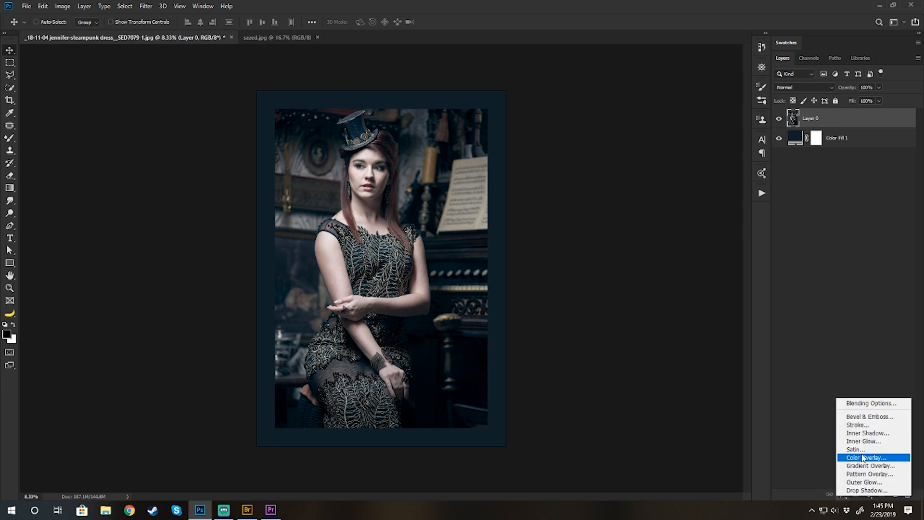
pyautogui.click(858, 425)
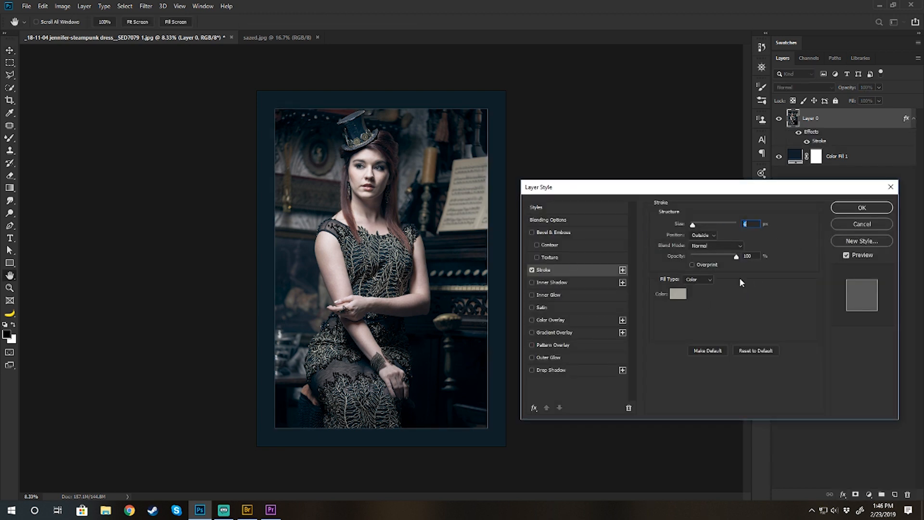
pyautogui.click(728, 245)
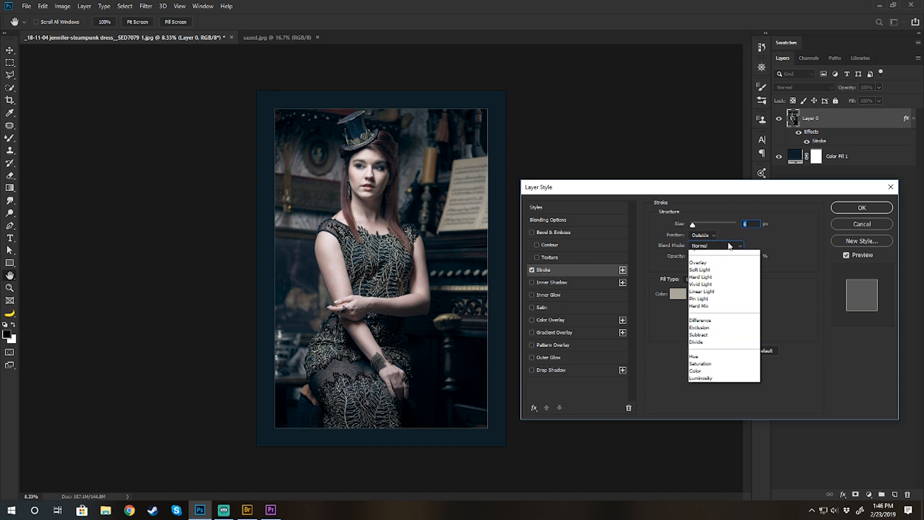
pyautogui.click(797, 275)
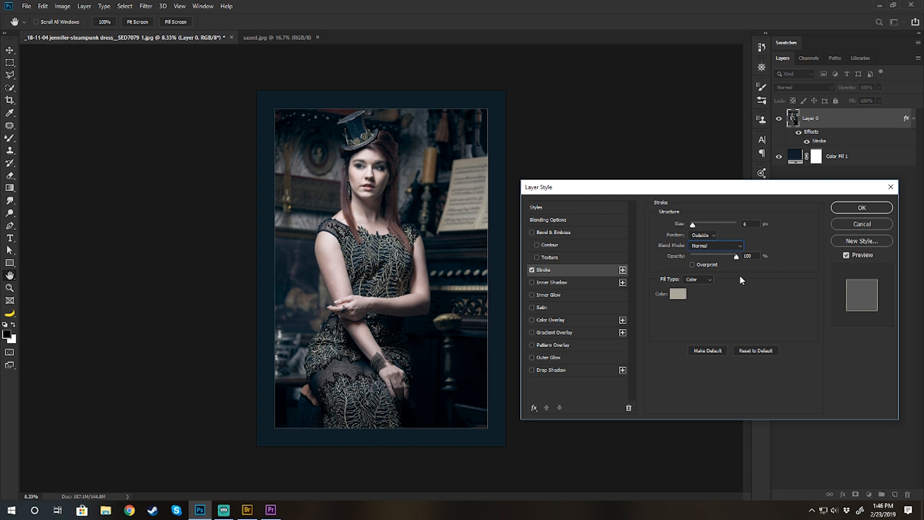
pyautogui.click(862, 208)
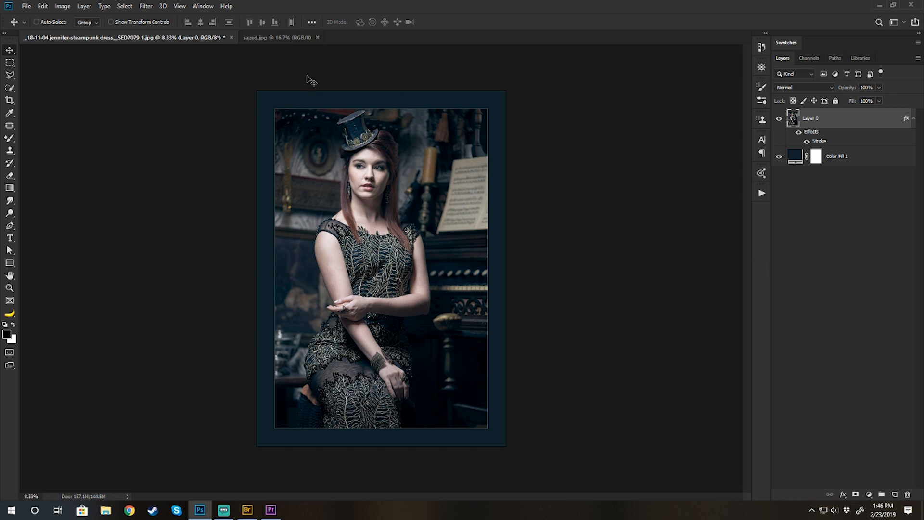
# Copy the painted texture from sazed.jpg into the portrait document and stretch it to cover the whole canvas
pyautogui.click(282, 37)
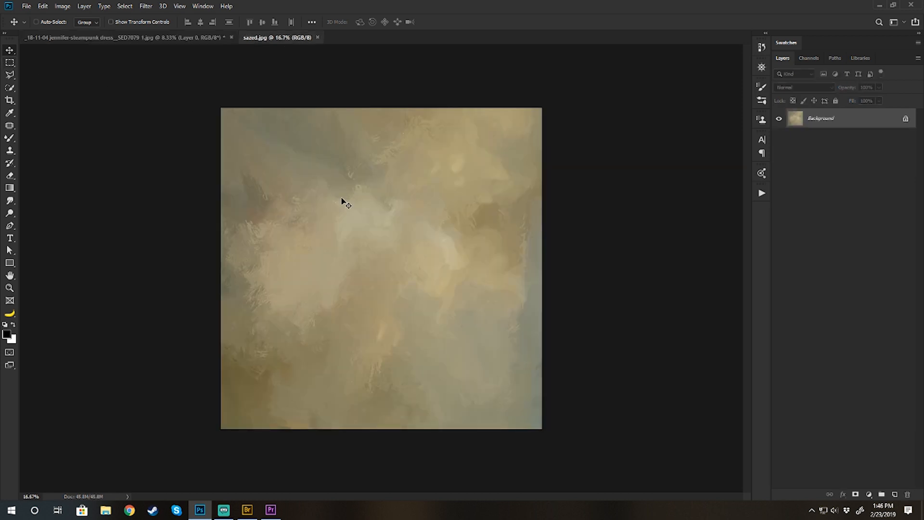
pyautogui.moveTo(345, 202); pyautogui.dragTo(375, 202)
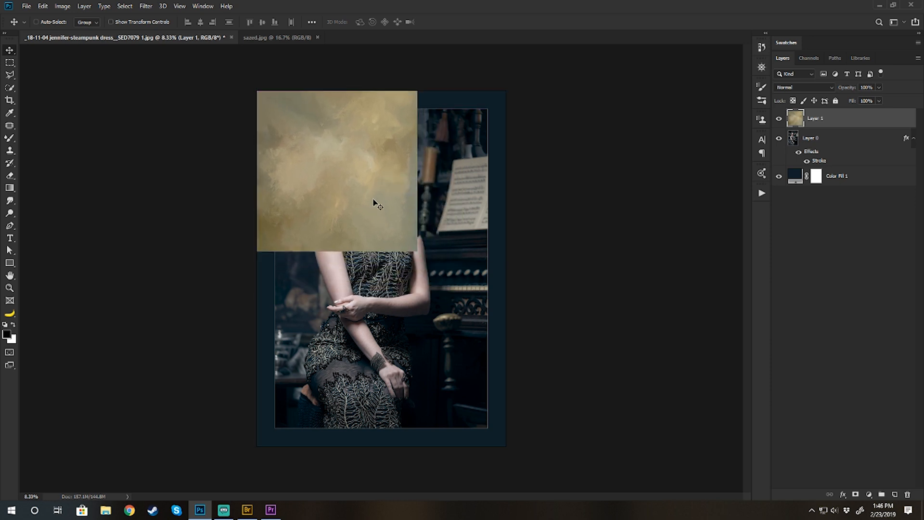
pyautogui.hotkey('ctrl', 't')
pyautogui.moveTo(417, 252); pyautogui.dragTo(506, 446)
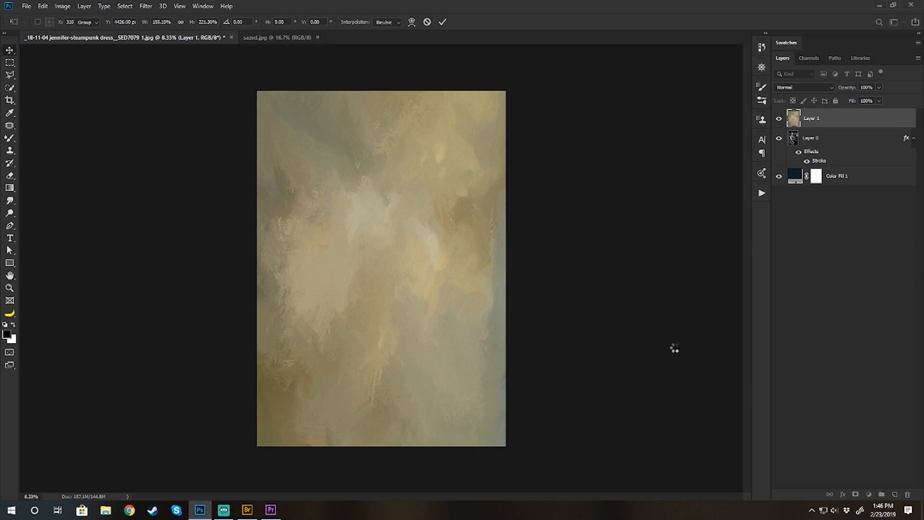
# Place the texture layer between the photo and the colour fill, blending it with Color Dodge at 99% opacity
pyautogui.moveTo(866, 120); pyautogui.dragTo(862, 167)
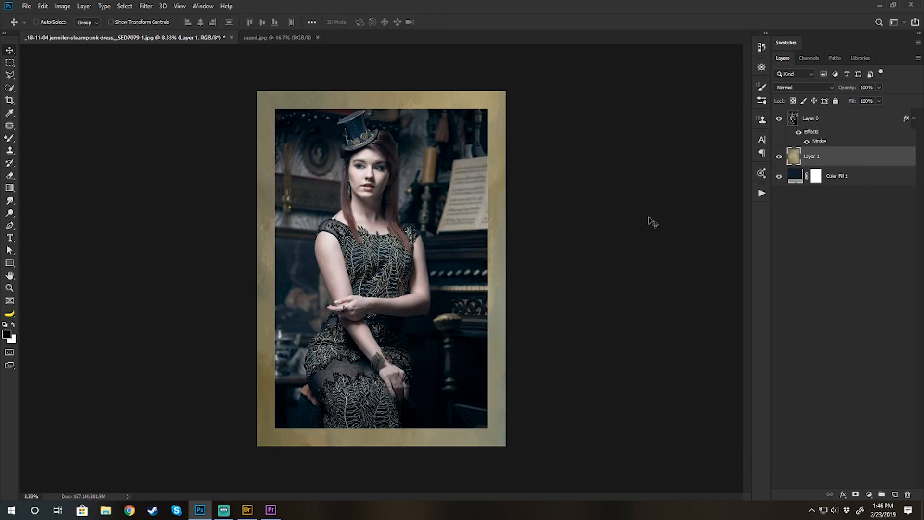
pyautogui.click(819, 91)
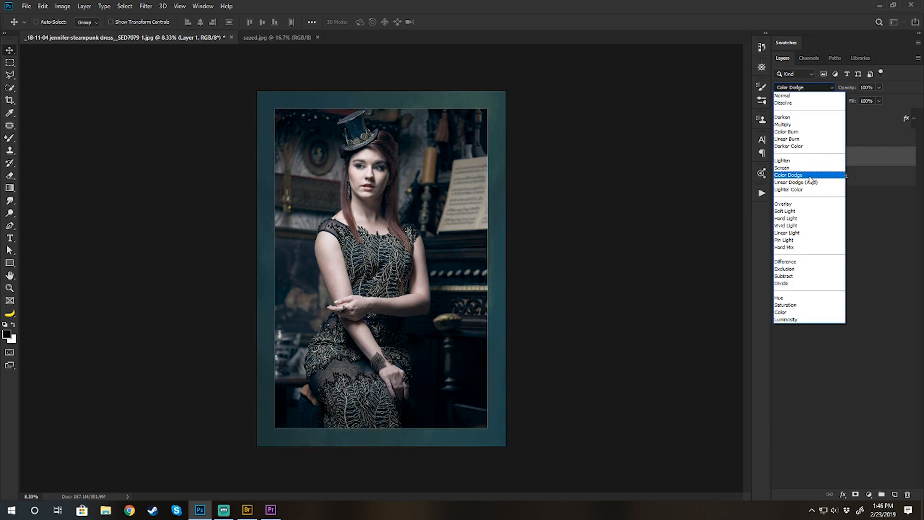
pyautogui.click(811, 177)
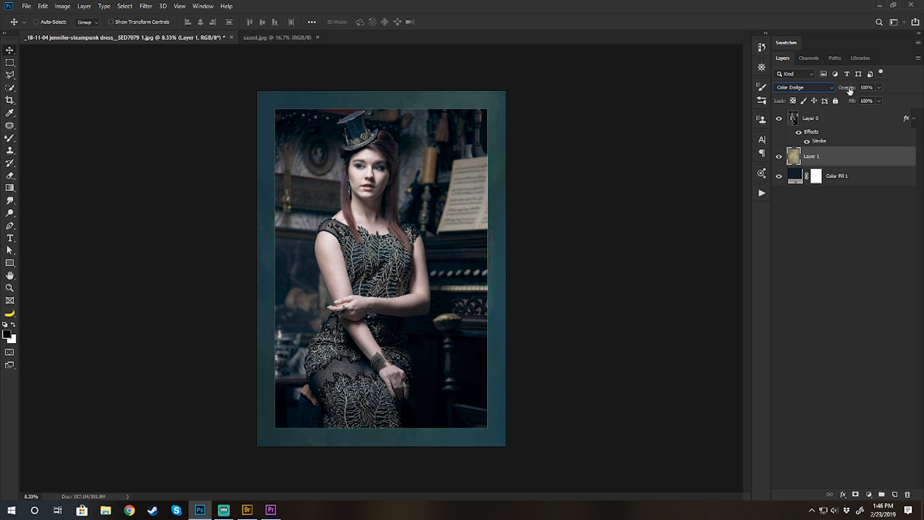
pyautogui.moveTo(849, 90); pyautogui.dragTo(918, 120)
# Darken the fill layer's colour to 0c1218 and select the texture layer
pyautogui.doubleClick(795, 178)
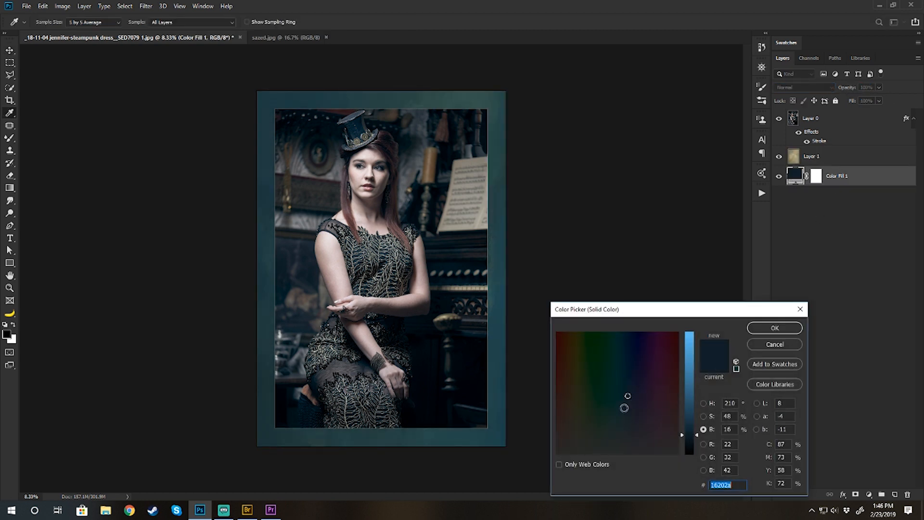
pyautogui.moveTo(692, 447); pyautogui.dragTo(692, 447)
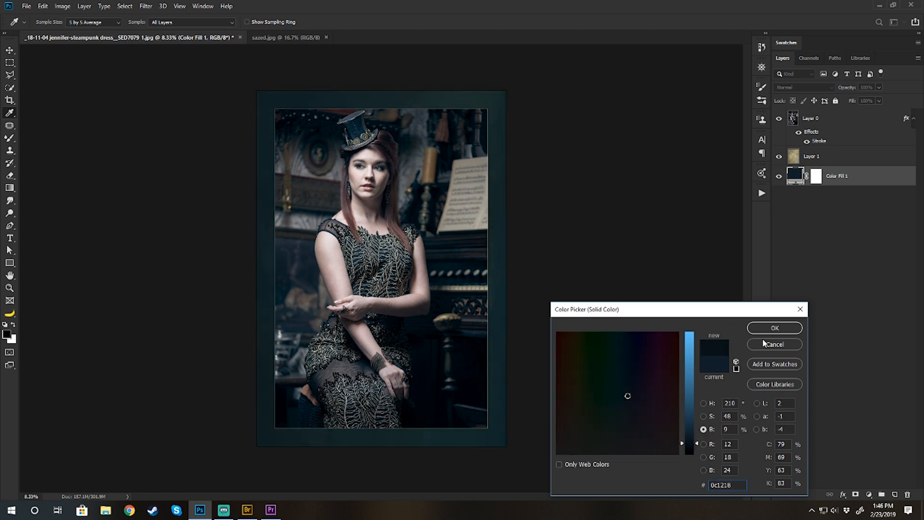
pyautogui.click(775, 328)
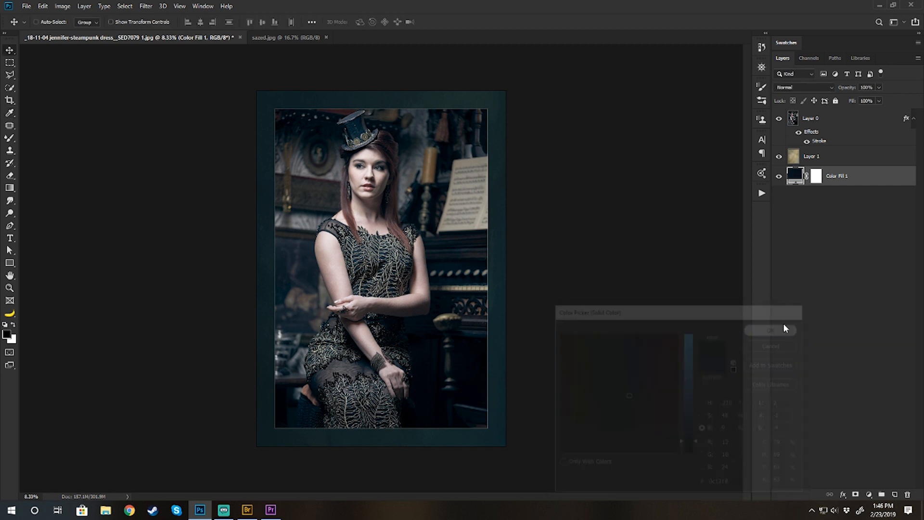
pyautogui.click(843, 159)
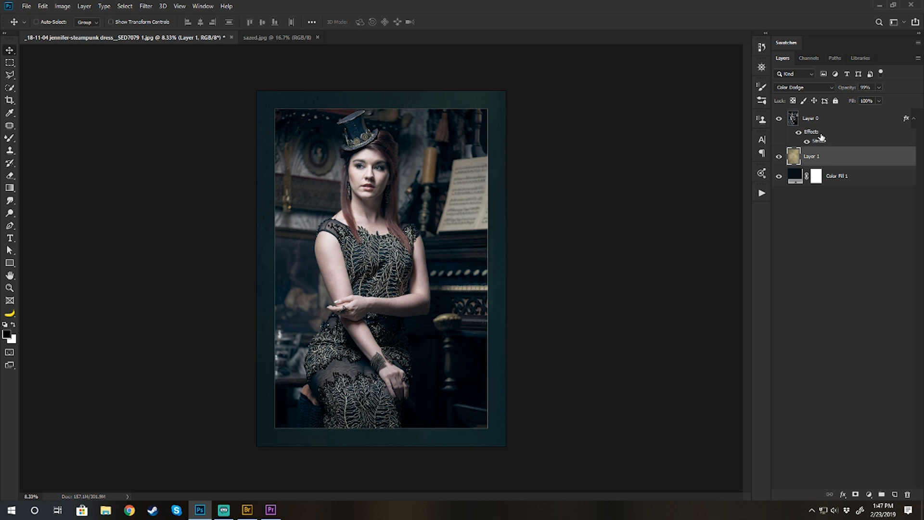
# Add a black outer glow to the photo layer with Normal blending, 41% opacity and a size of 250 px
pyautogui.doubleClick(819, 137)
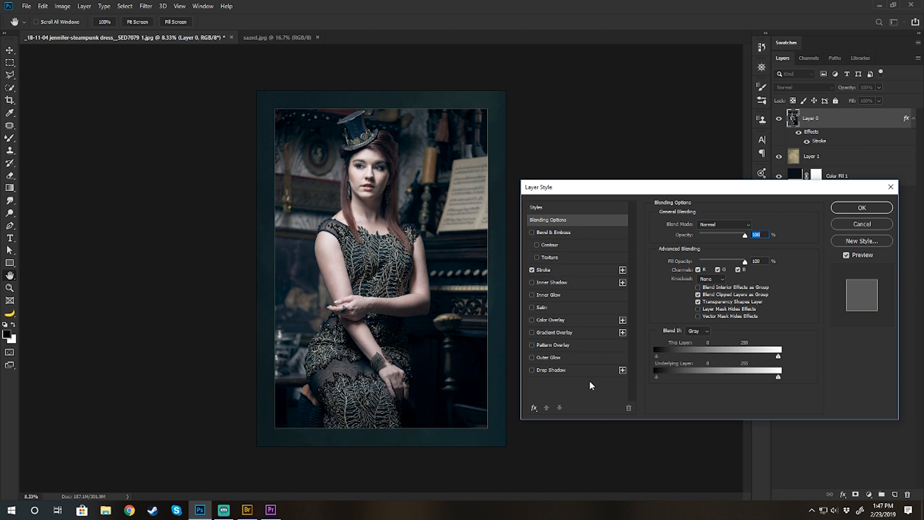
pyautogui.click(549, 359)
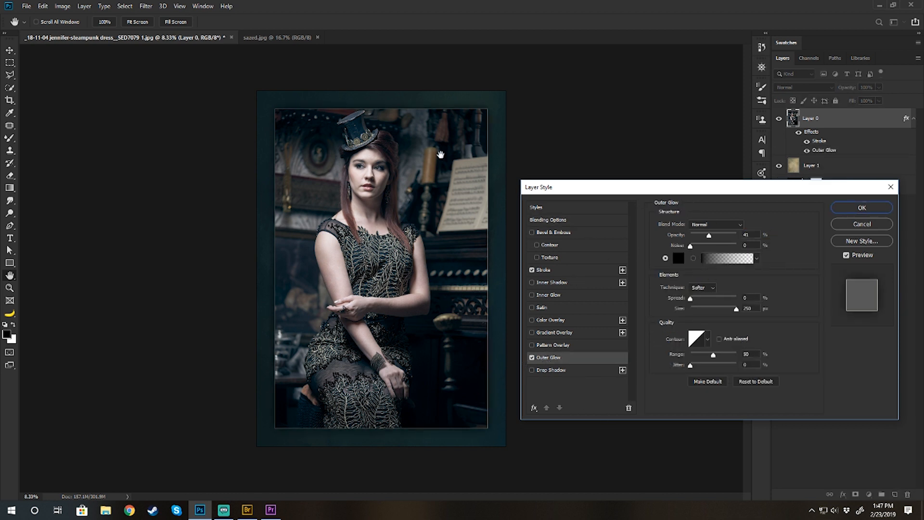
pyautogui.click(717, 224)
pyautogui.click(713, 225)
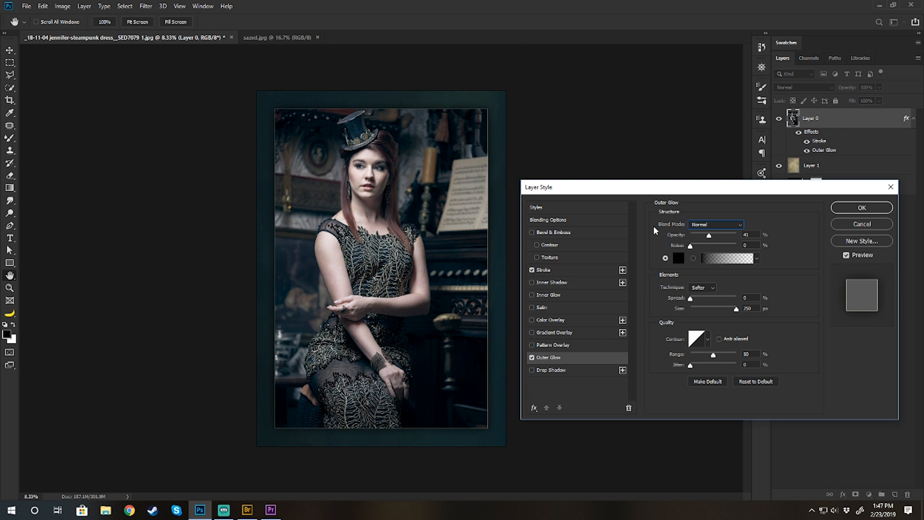
pyautogui.click(532, 358)
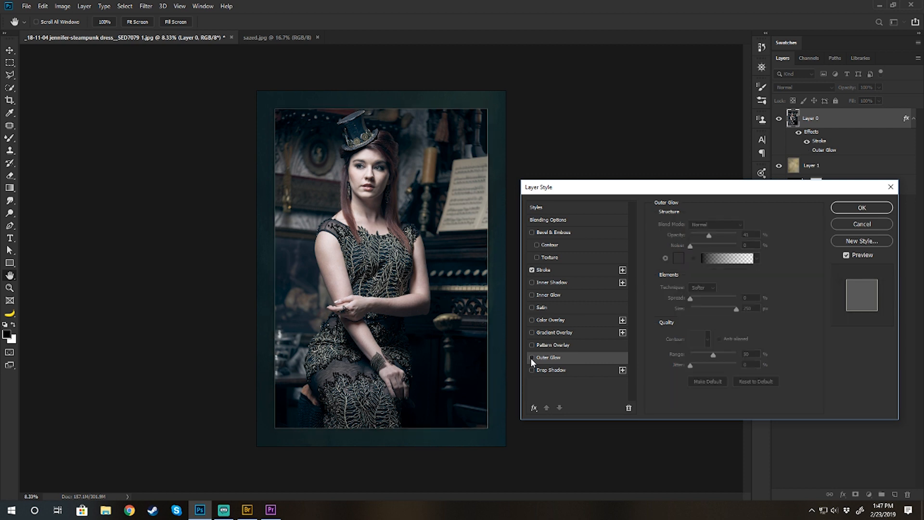
pyautogui.click(531, 357)
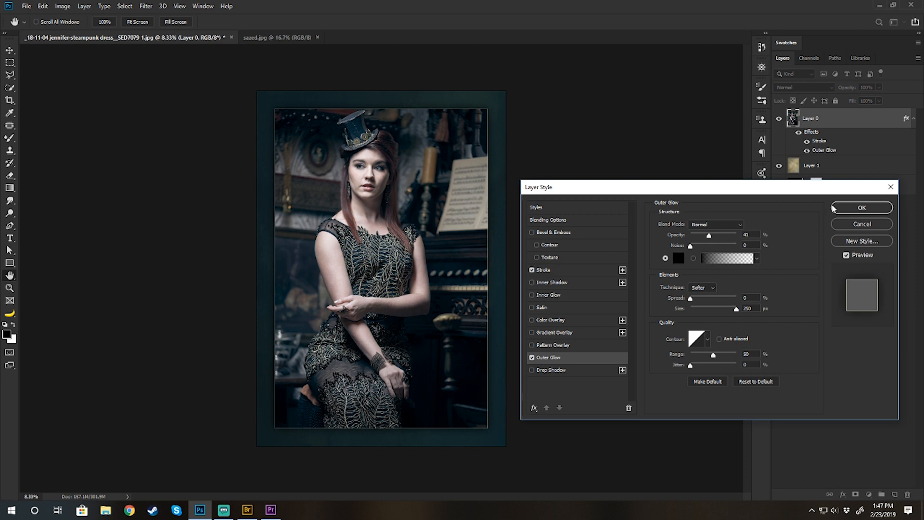
pyautogui.click(847, 209)
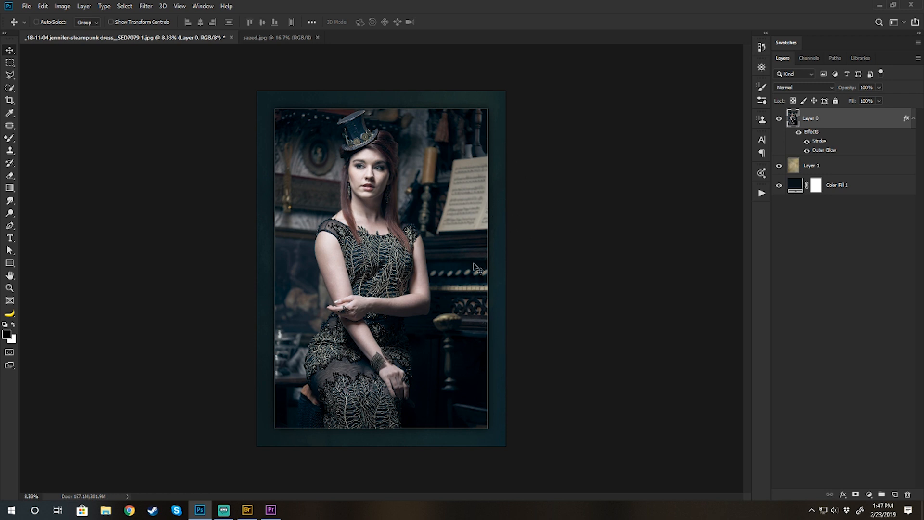
# Compare the framed portrait with and without its texture and fill layers by toggling their visibility
pyautogui.press('h')
pyautogui.scroll(1, 554, 277)
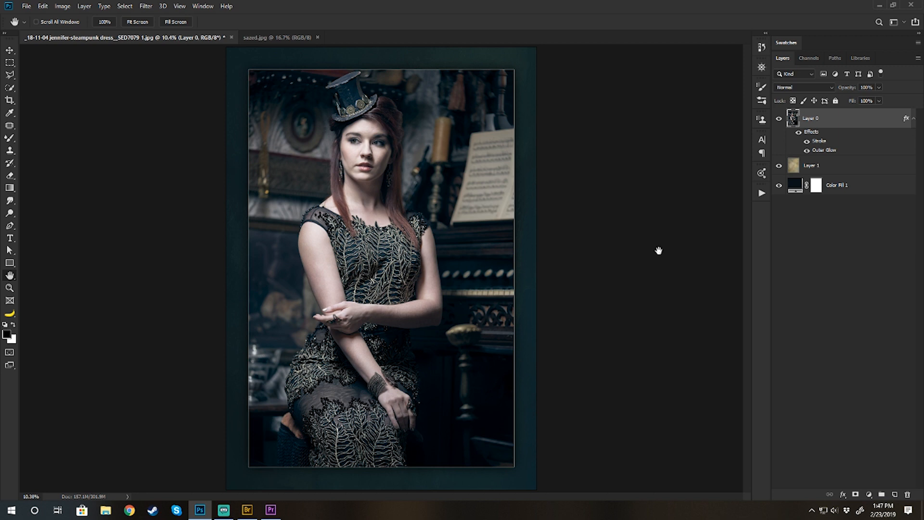
pyautogui.keyDown('alt'); pyautogui.click(780, 119); pyautogui.keyUp('alt')
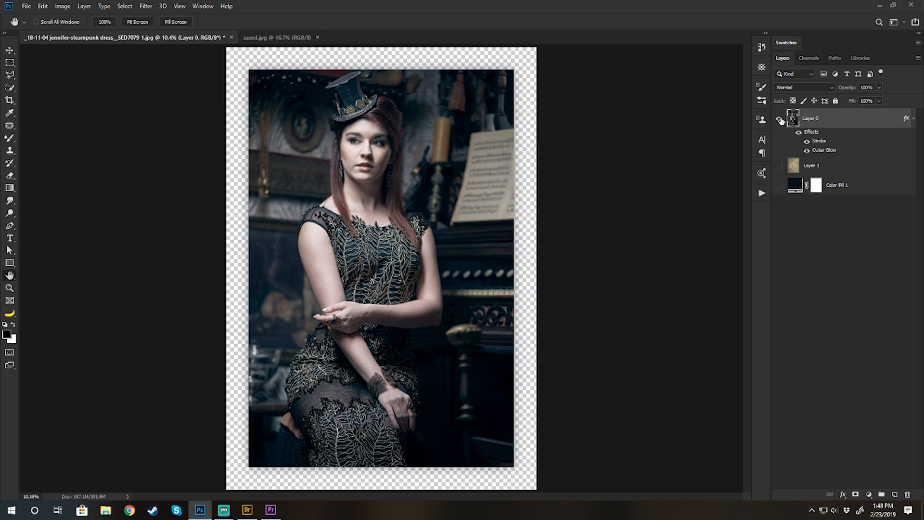
pyautogui.keyDown('alt'); pyautogui.click(779, 120); pyautogui.keyUp('alt')
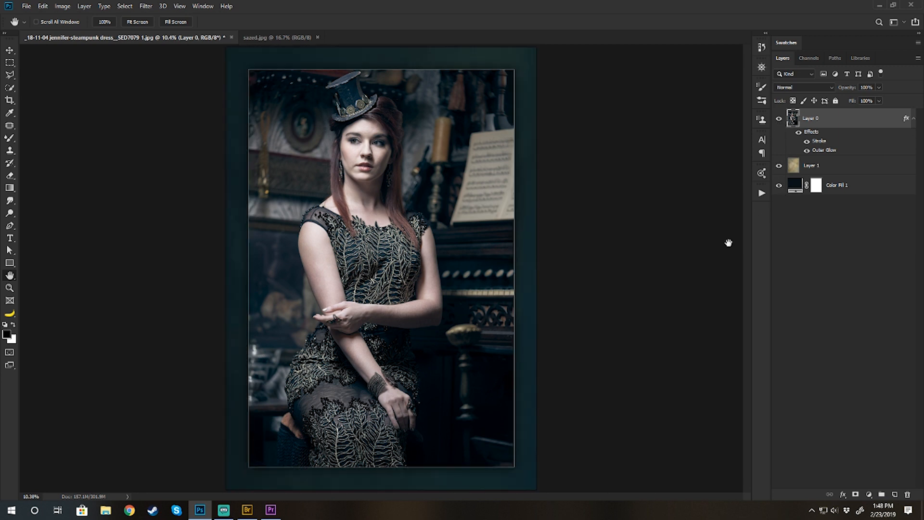